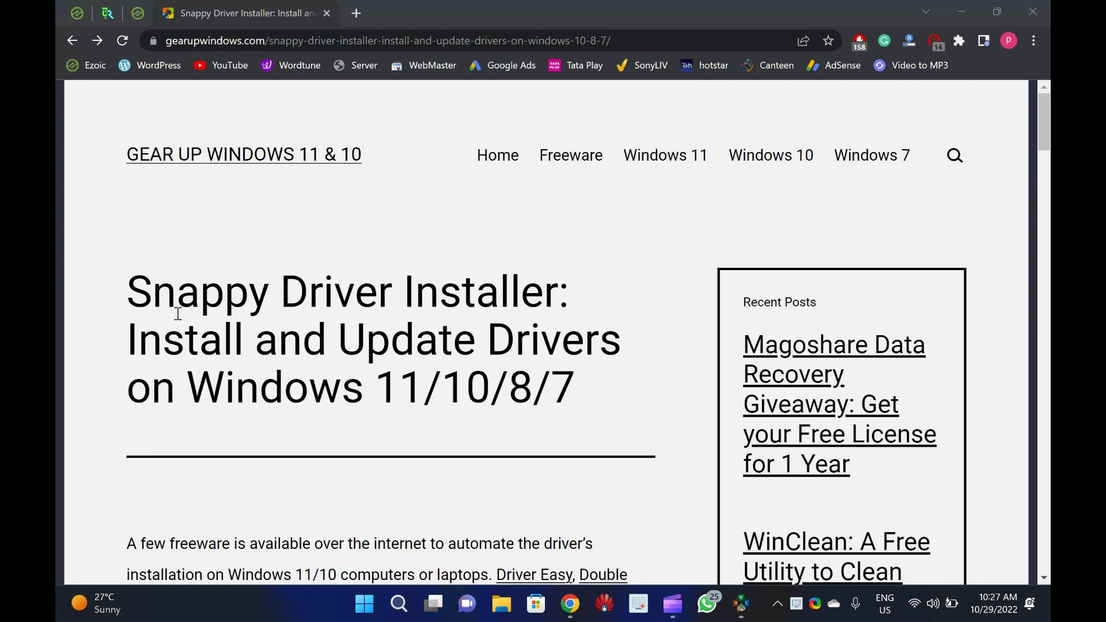
# Highlight and deselect the article title, then bring the Snappy Driver Installer 1.22.1 window forward
pyautogui.moveTo(116, 273); pyautogui.dragTo(602, 292)
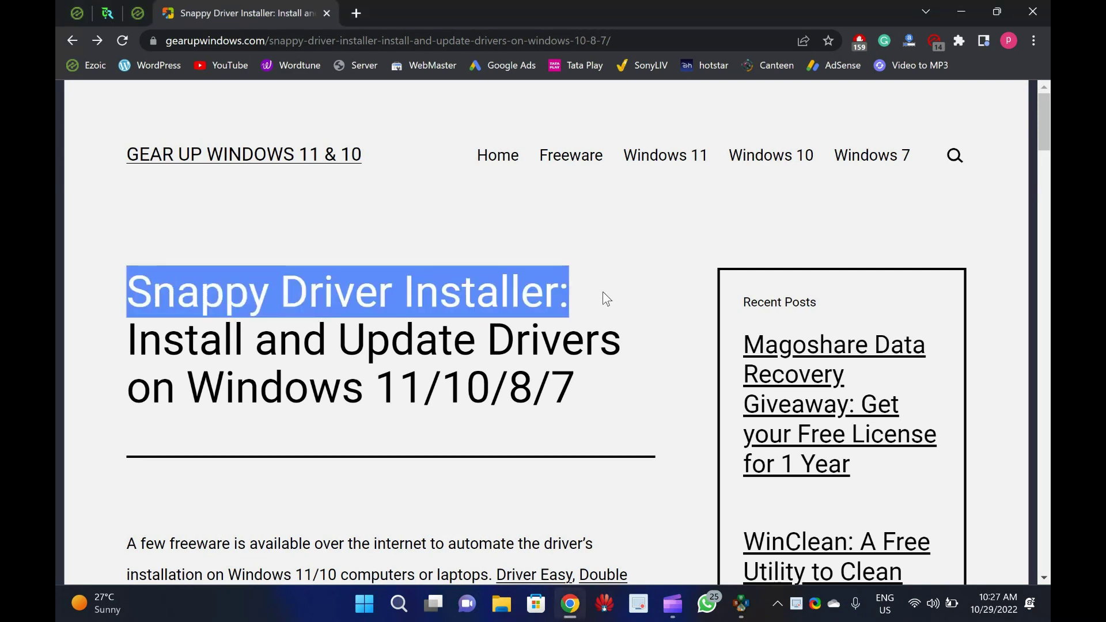
pyautogui.click(637, 275)
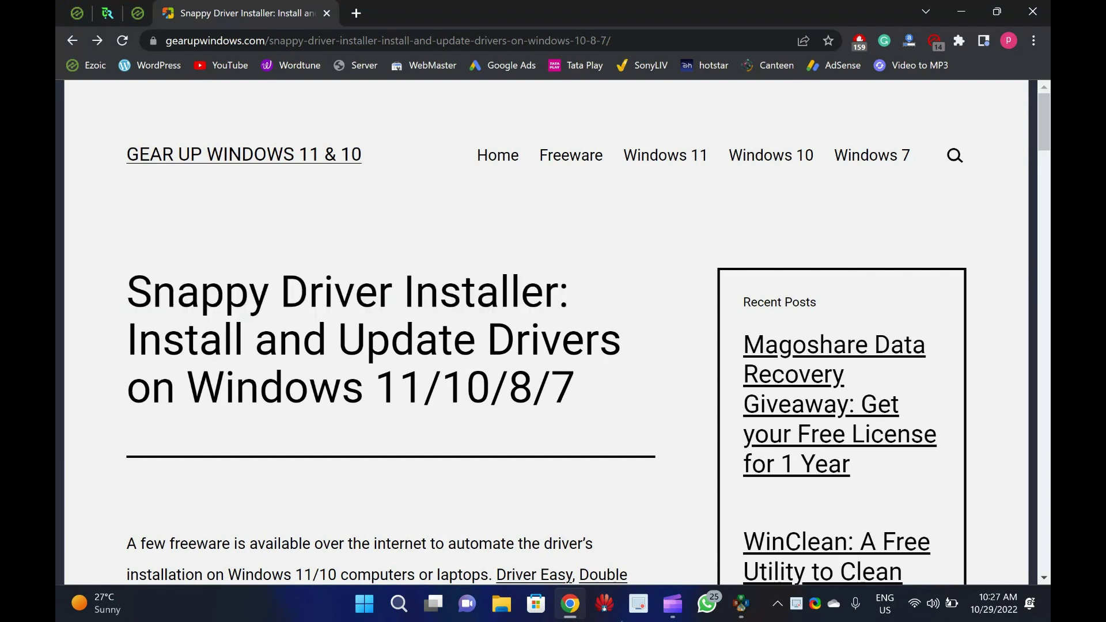
pyautogui.click(745, 610)
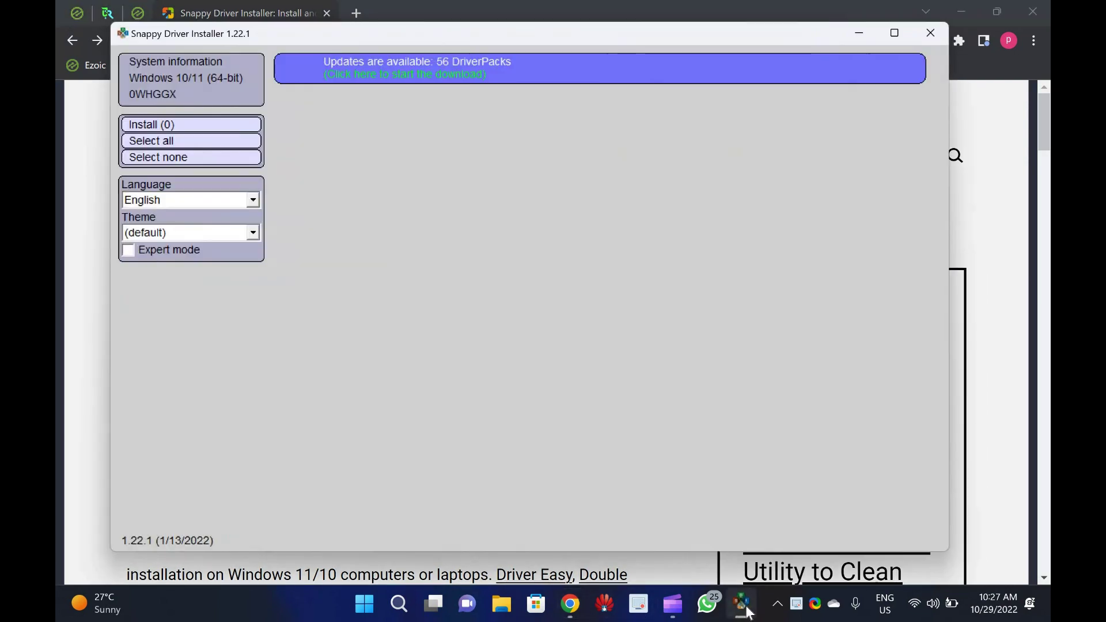
# Inspect the hardware in Device Manager from System information, then close it
pyautogui.click(187, 82)
pyautogui.scroll(-1, 239, 288)
pyautogui.scroll(1, 240, 288)
pyautogui.click(703, 35)
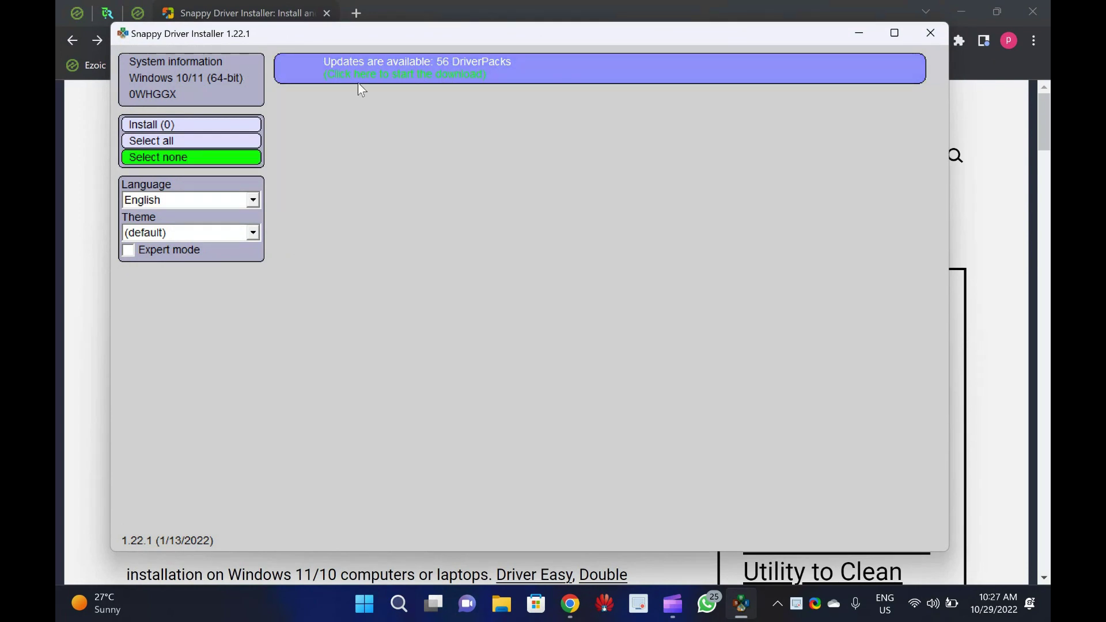
pyautogui.moveTo(385, 75)
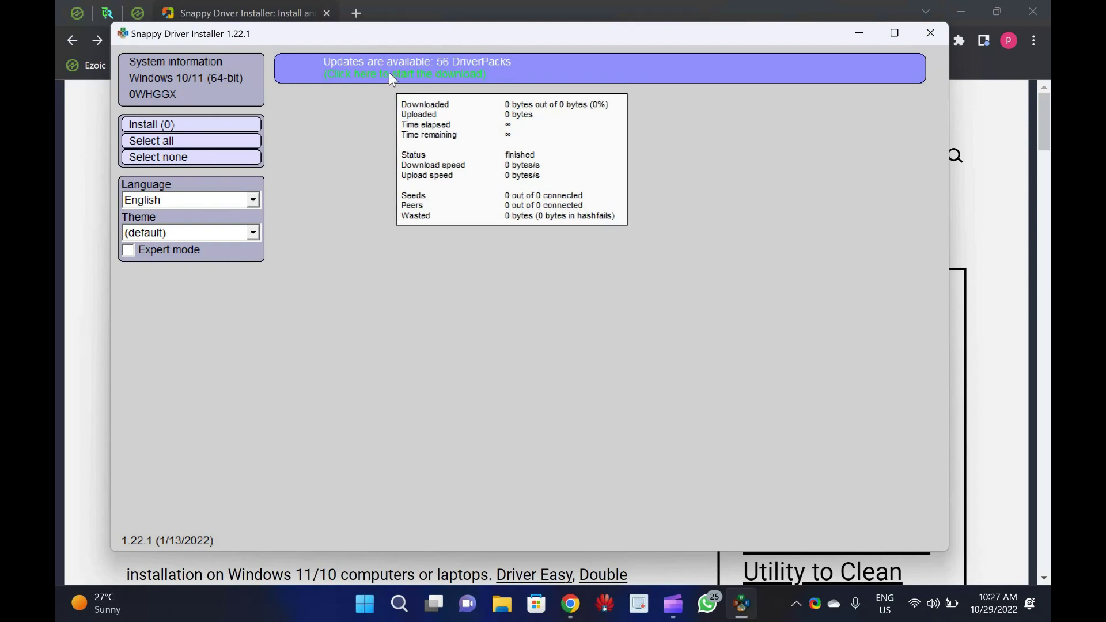
# Open the DriverPacks list, toggle Indexes, and tick DP_Video_Intel_DCH and DP_Videos_AMD-NT
pyautogui.click(388, 71)
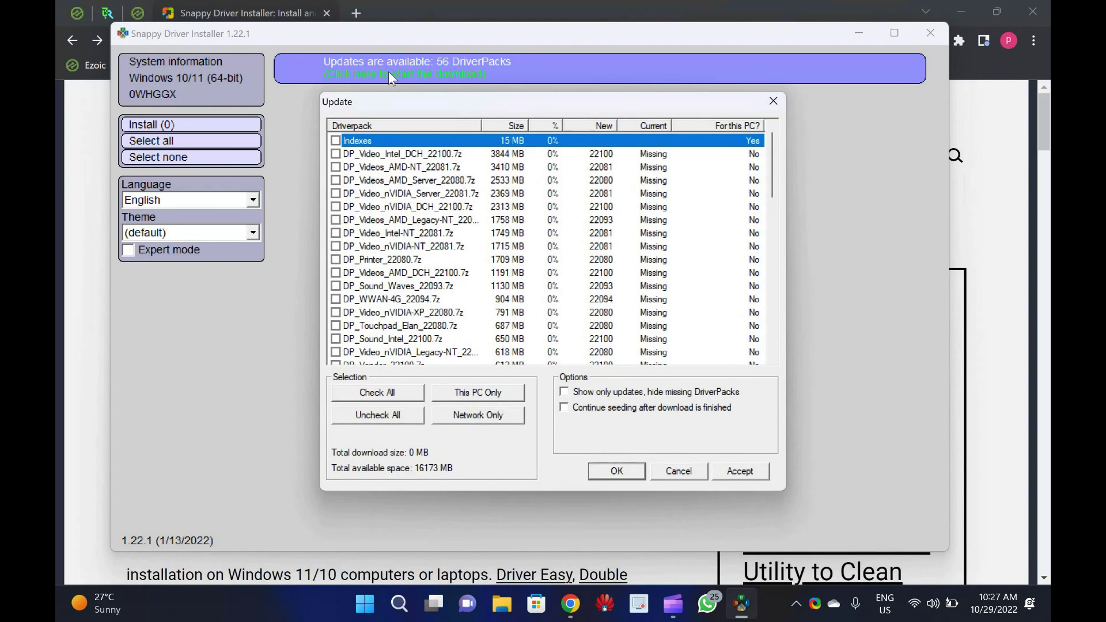
pyautogui.scroll(-13, 364, 244)
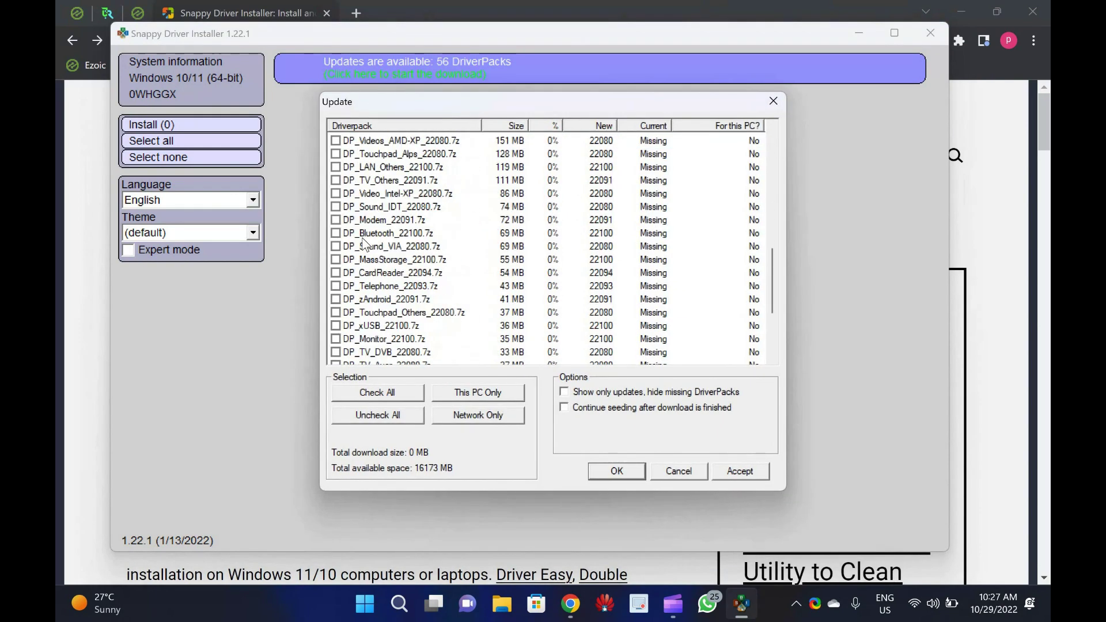
pyautogui.scroll(13, 365, 243)
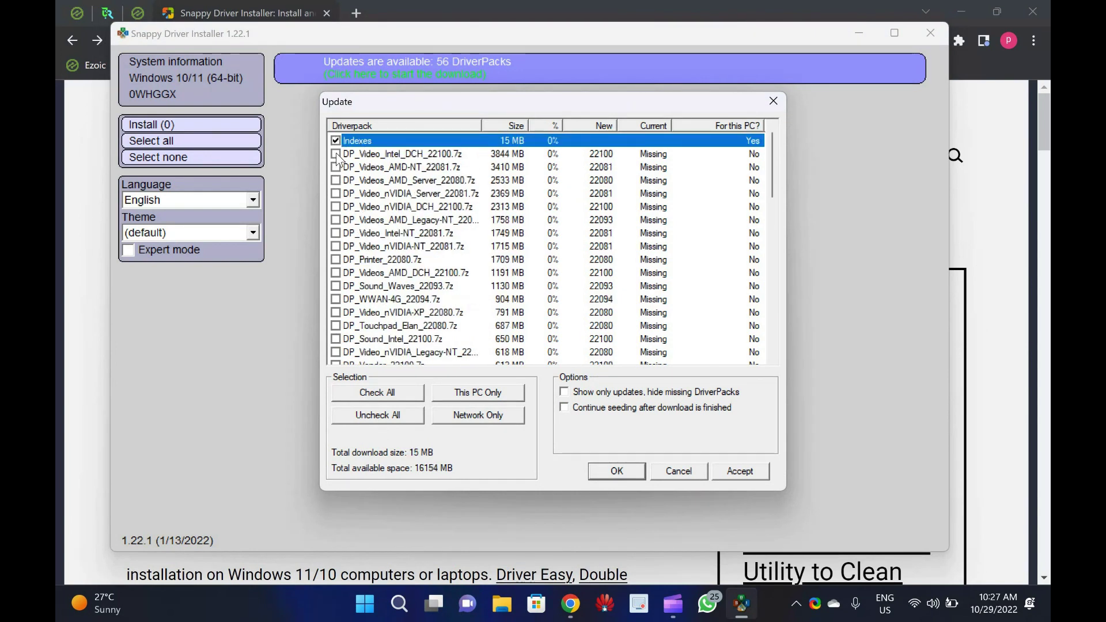
pyautogui.click(335, 141)
pyautogui.click(335, 141)
pyautogui.click(336, 154)
pyautogui.click(335, 167)
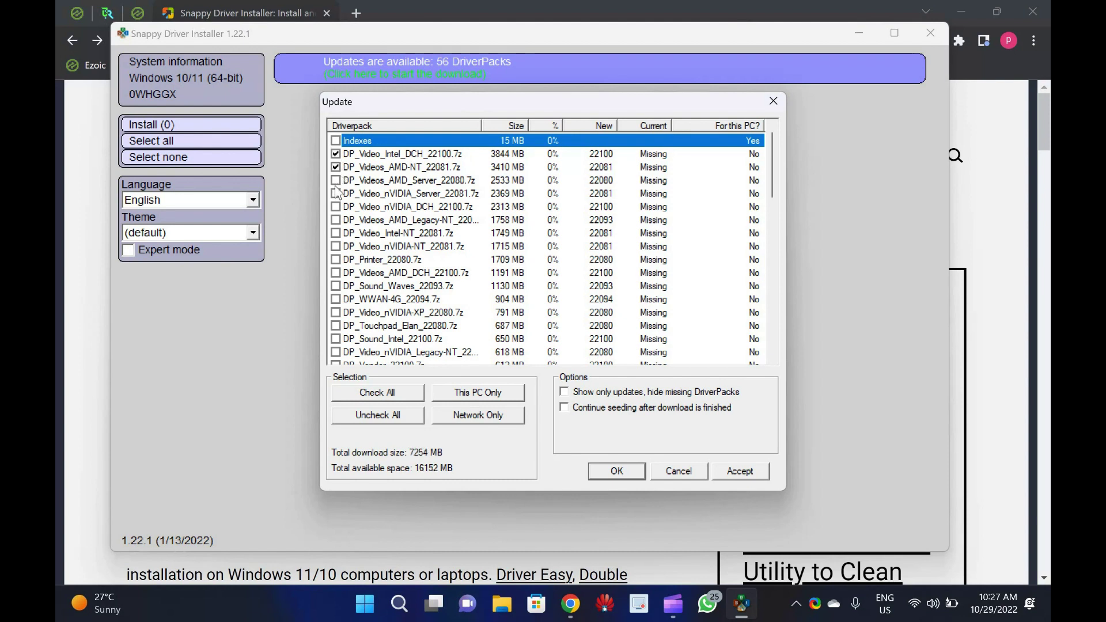
# Try the Check All, Uncheck All, This PC Only and Network Only selections
pyautogui.click(361, 393)
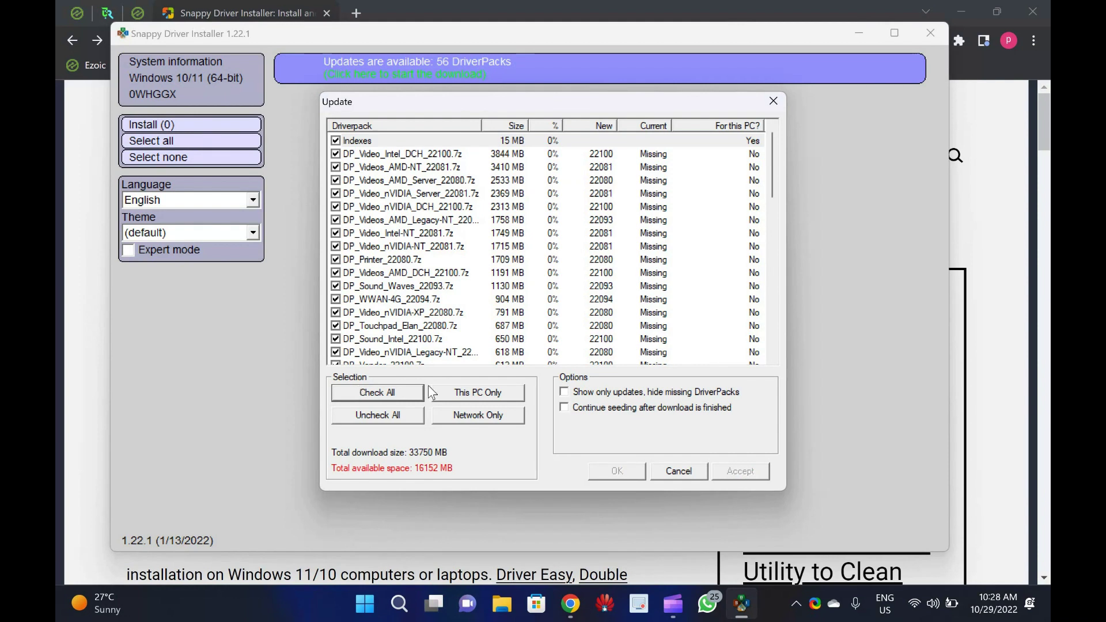
pyautogui.click(406, 418)
pyautogui.click(460, 397)
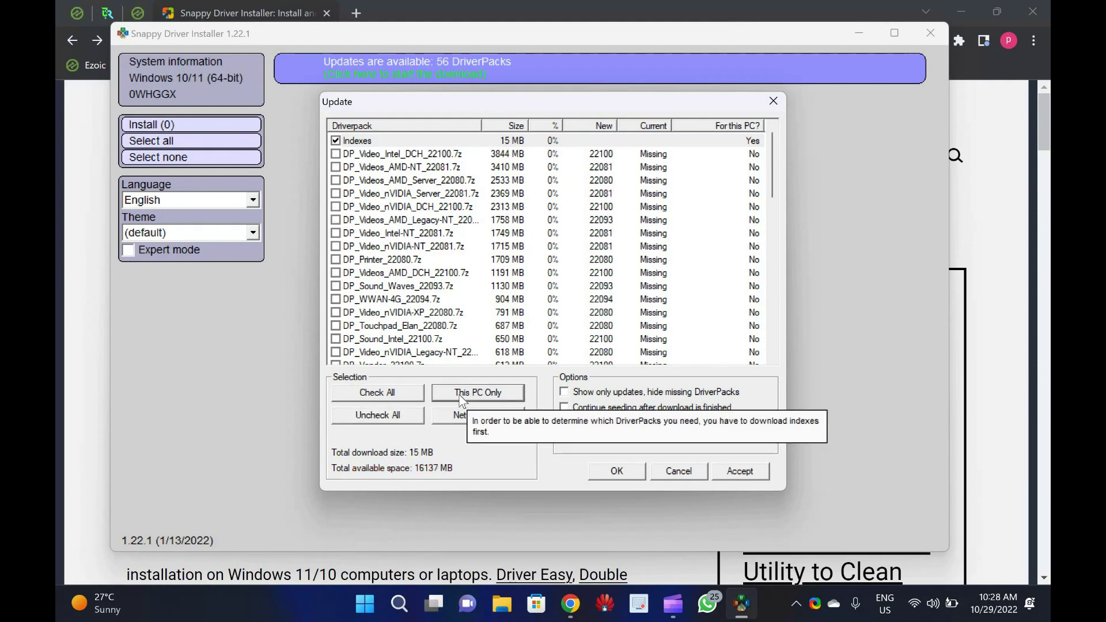
pyautogui.click(459, 417)
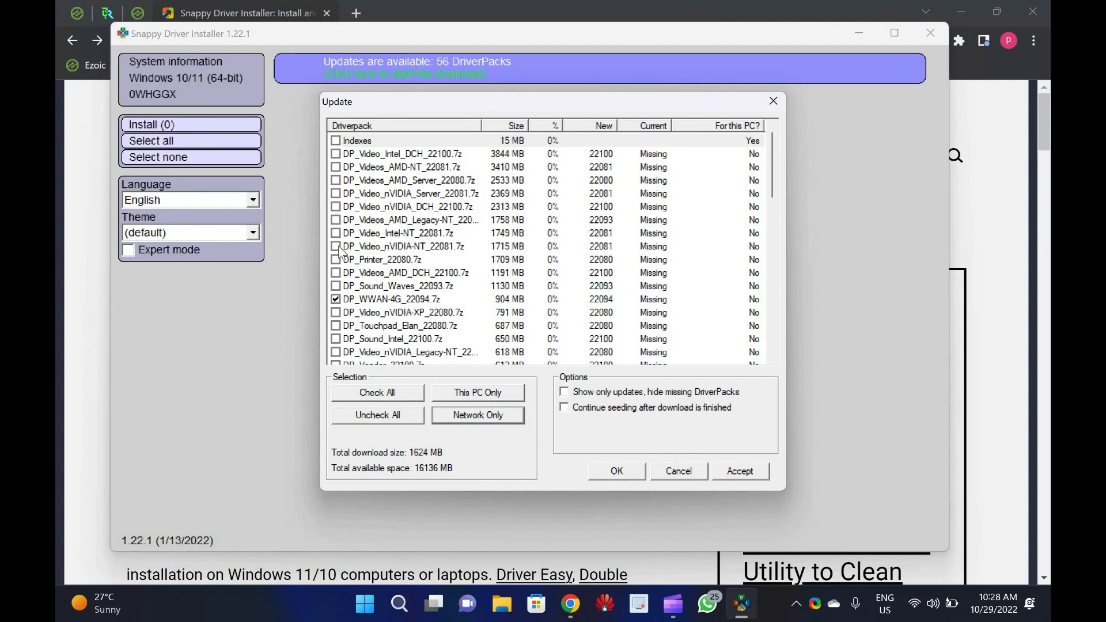
# Clear all selections and tick only DP_Biometric_22091.7z, for a 278 MB total
pyautogui.scroll(-2, 341, 248)
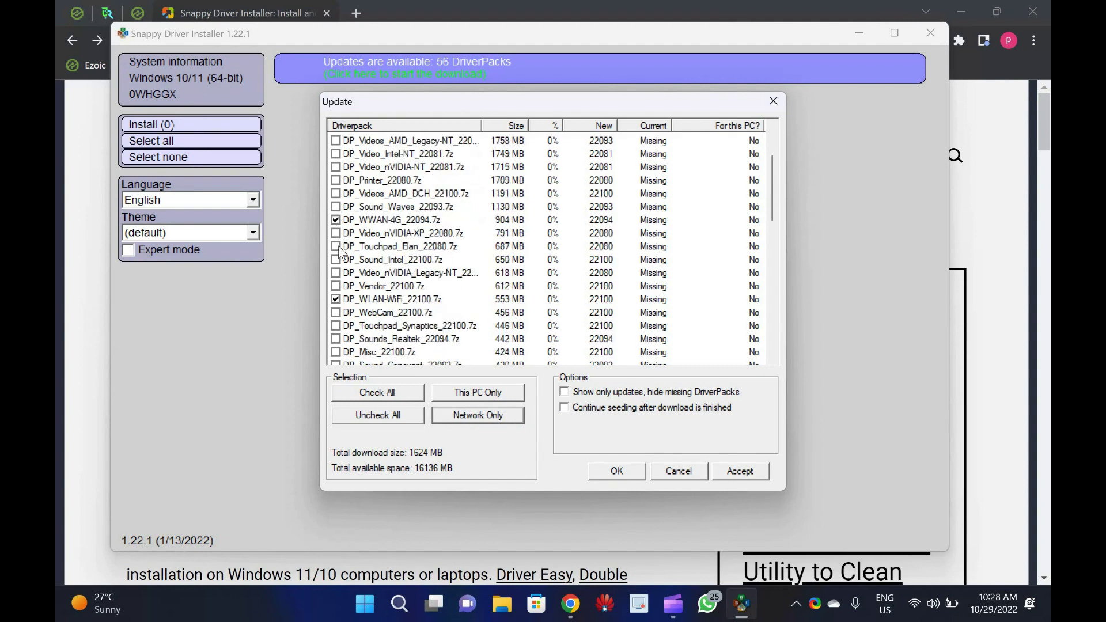
pyautogui.scroll(-1, 338, 245)
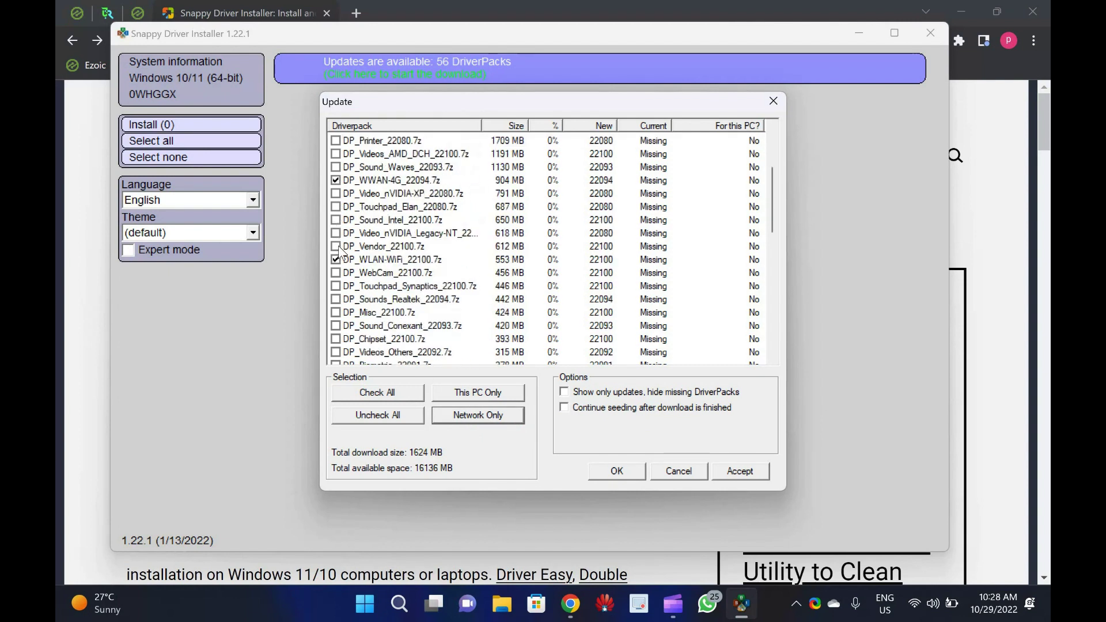
pyautogui.click(388, 415)
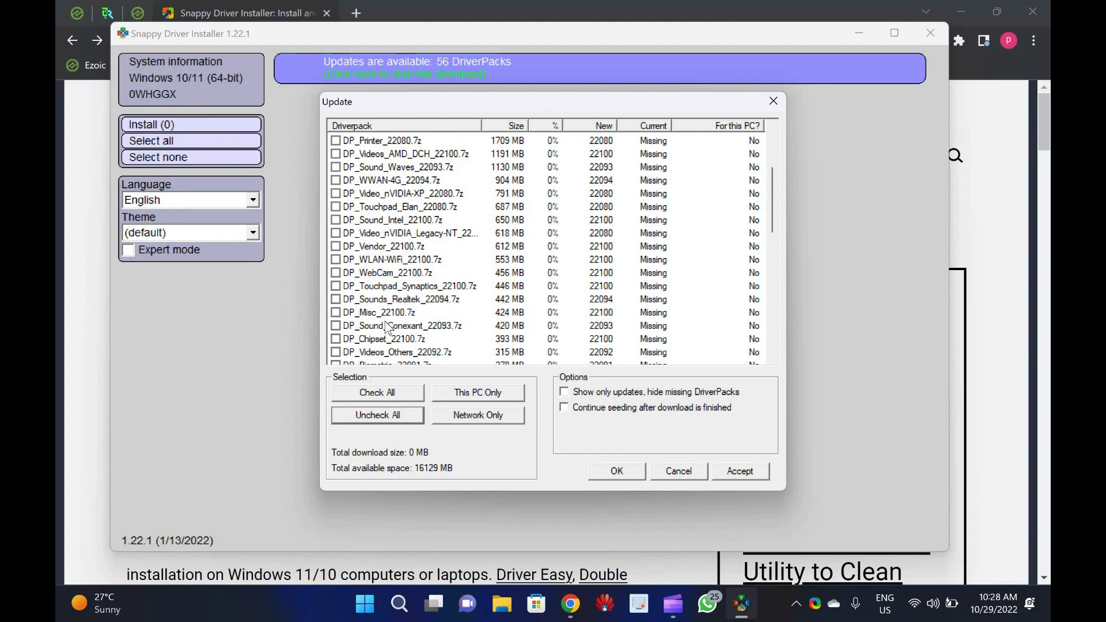
pyautogui.scroll(3, 383, 325)
pyautogui.scroll(-5, 374, 317)
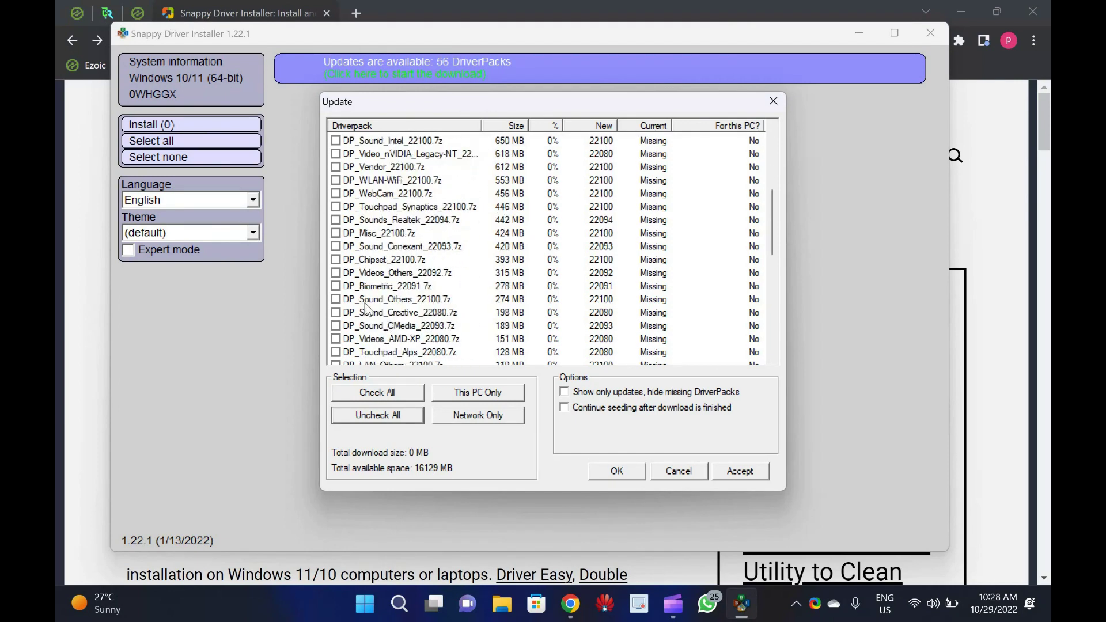
pyautogui.click(336, 287)
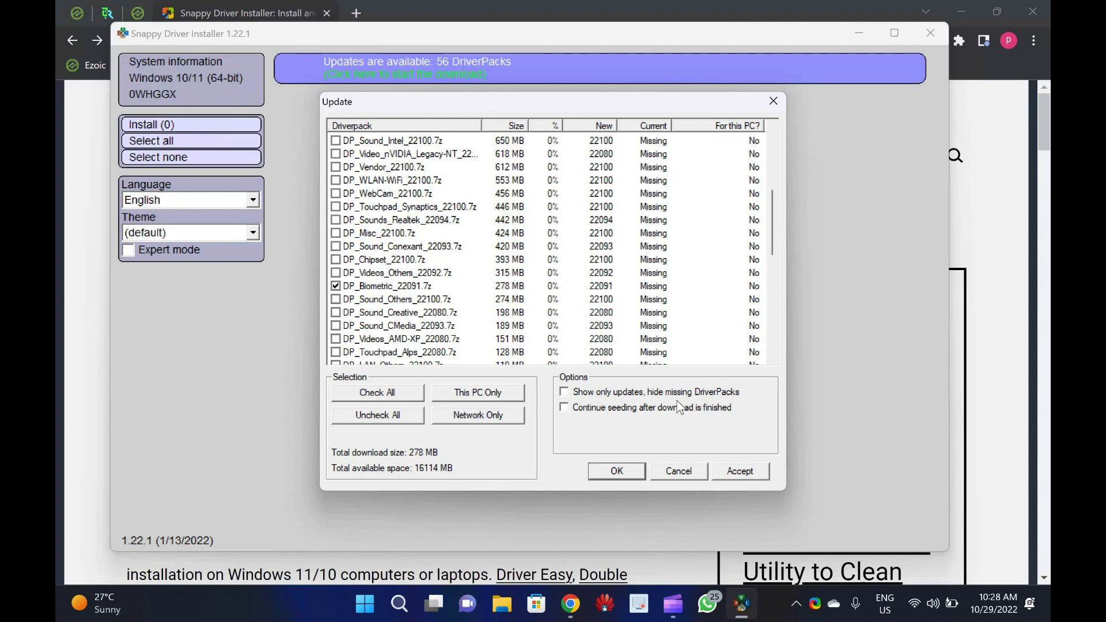
# Toggle the Show only updates and Continue seeding options on and back off
pyautogui.click(663, 393)
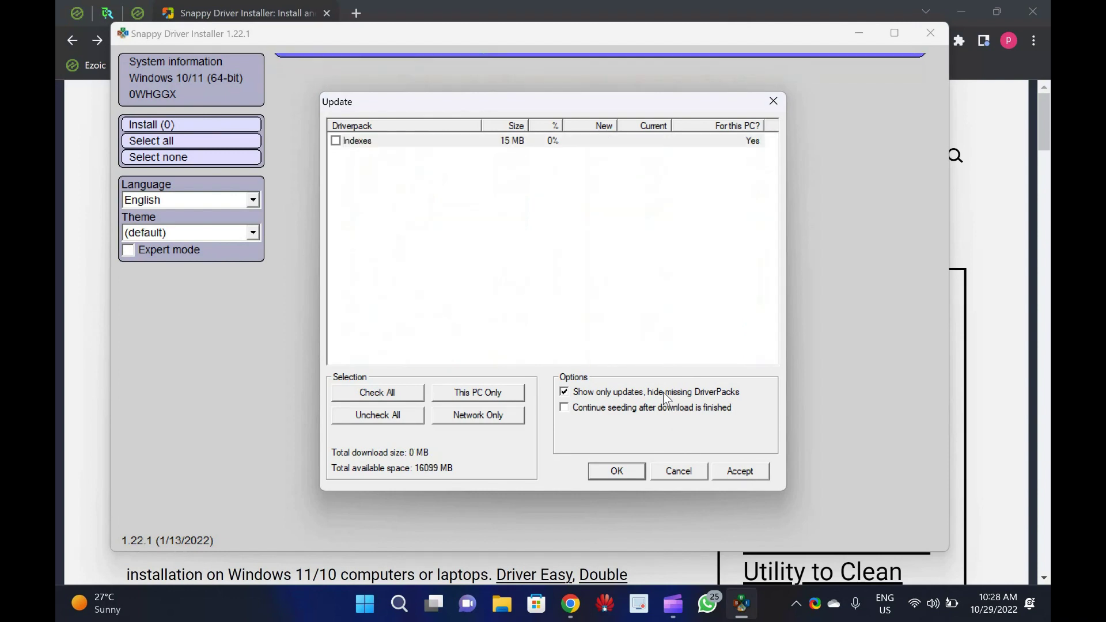
pyautogui.click(655, 400)
pyautogui.click(648, 409)
pyautogui.click(647, 408)
pyautogui.click(647, 396)
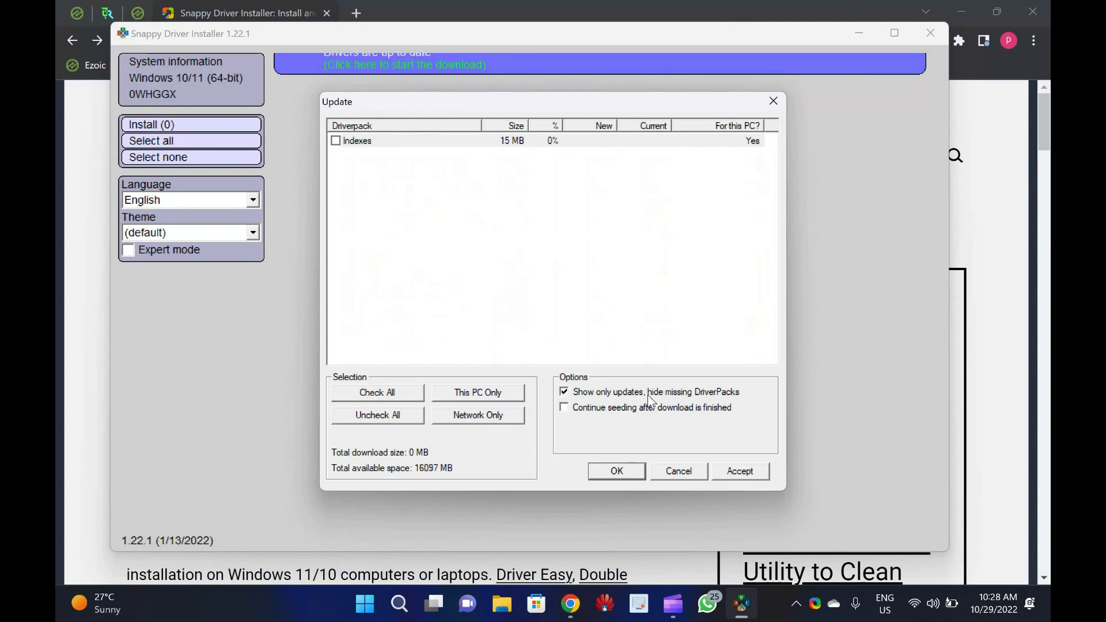
pyautogui.press('space')
pyautogui.scroll(-2, 449, 317)
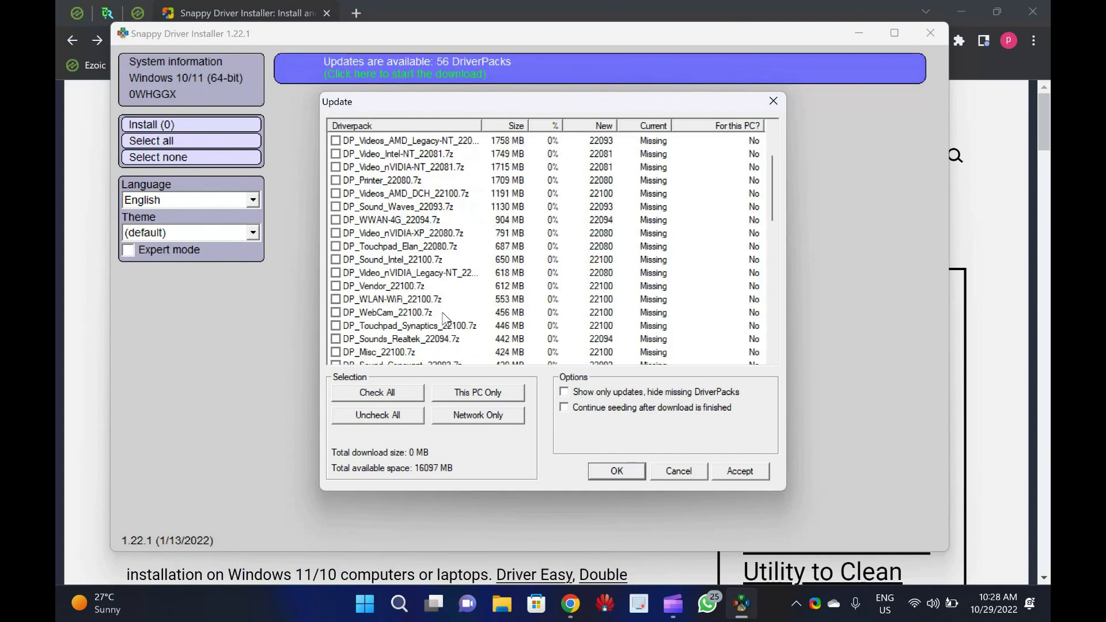
# Tick DP_WebCam_22100.7z, accept the selection, then toggle seeding on and back off
pyautogui.click(337, 313)
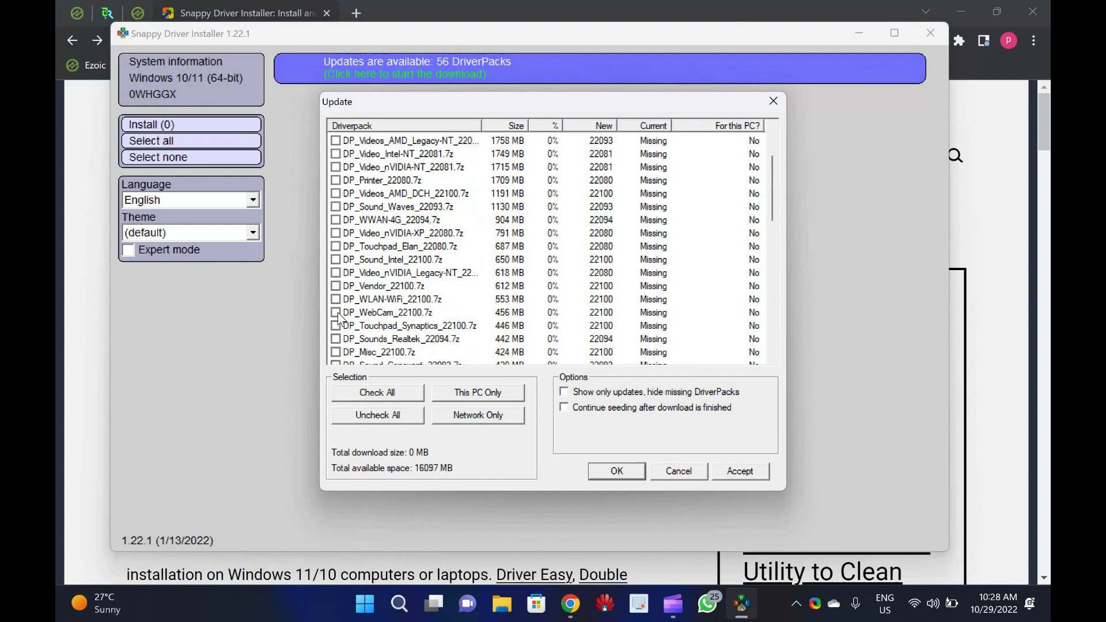
pyautogui.click(725, 473)
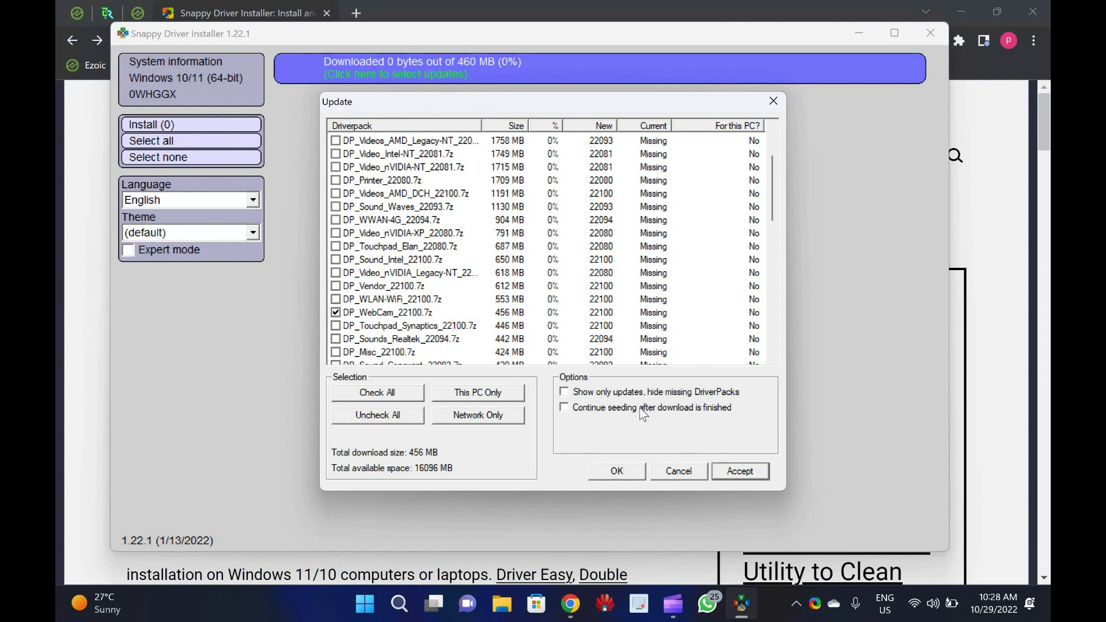
pyautogui.click(749, 477)
pyautogui.click(565, 408)
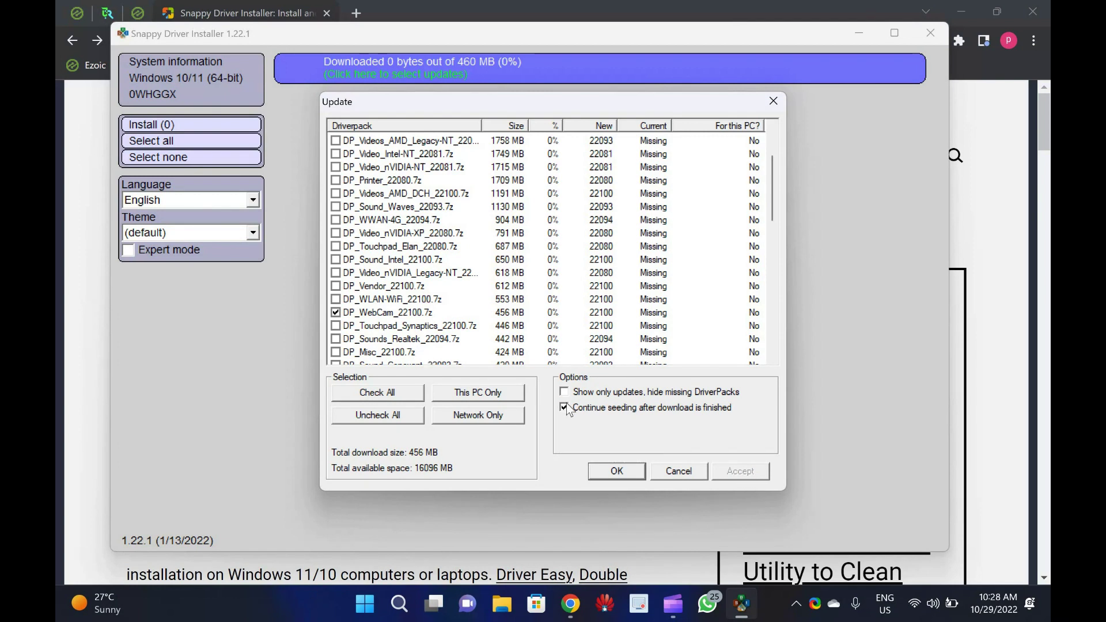
pyautogui.click(565, 407)
# Select DP_Videos_AMD_DCH_22100.7z and start its download
pyautogui.click(615, 472)
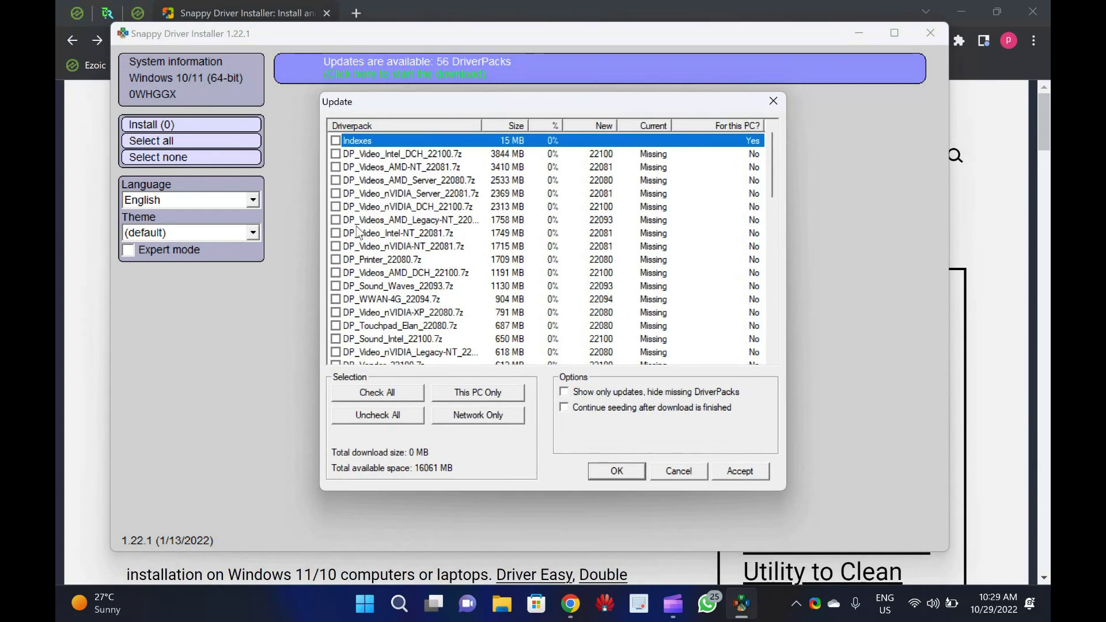
pyautogui.click(336, 274)
pyautogui.click(617, 471)
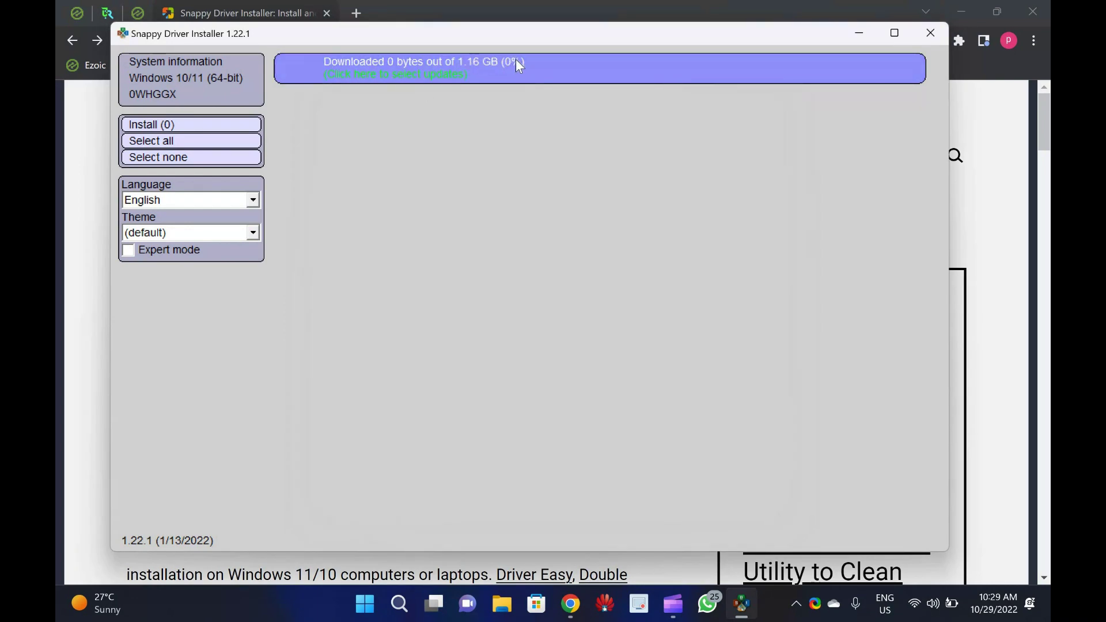
# Check the DriverPacks list without changes, then turn on Expert mode
pyautogui.click(381, 74)
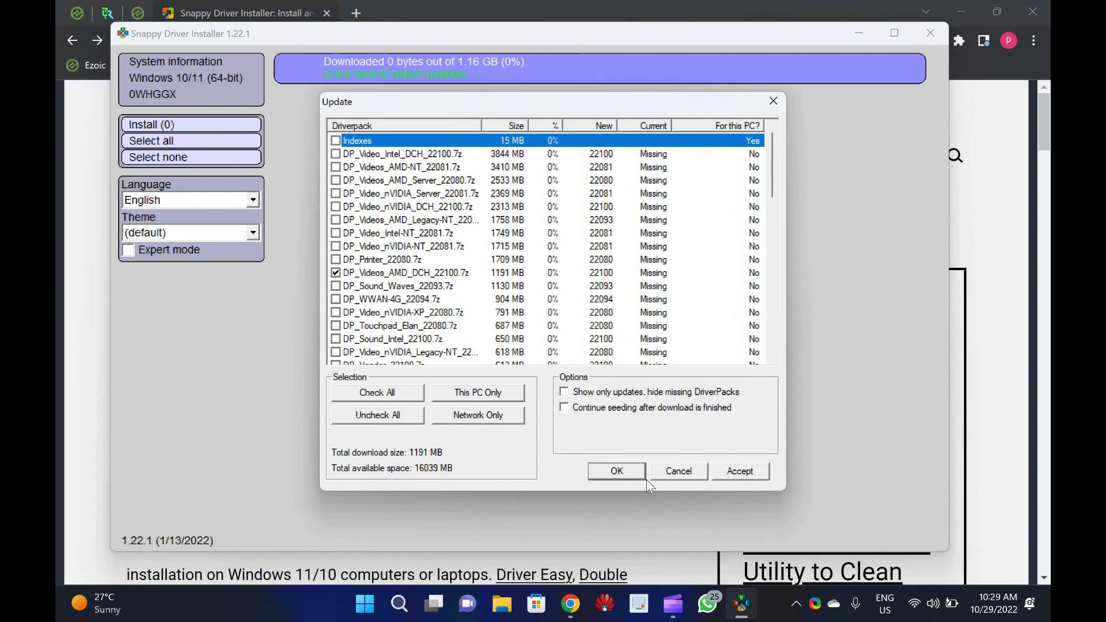
pyautogui.click(668, 472)
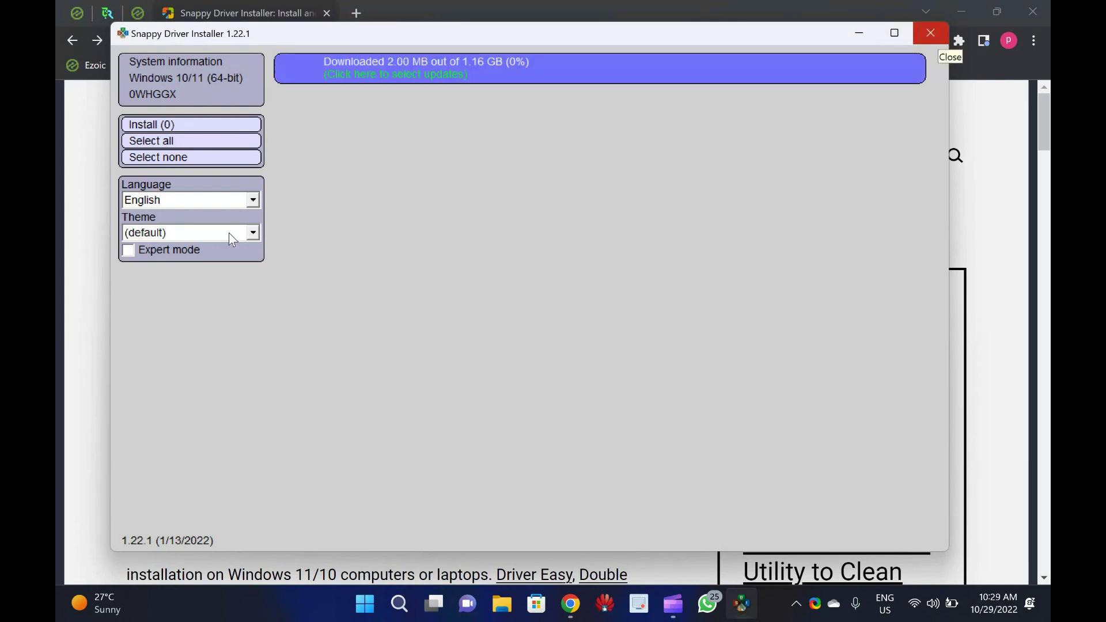
pyautogui.click(158, 249)
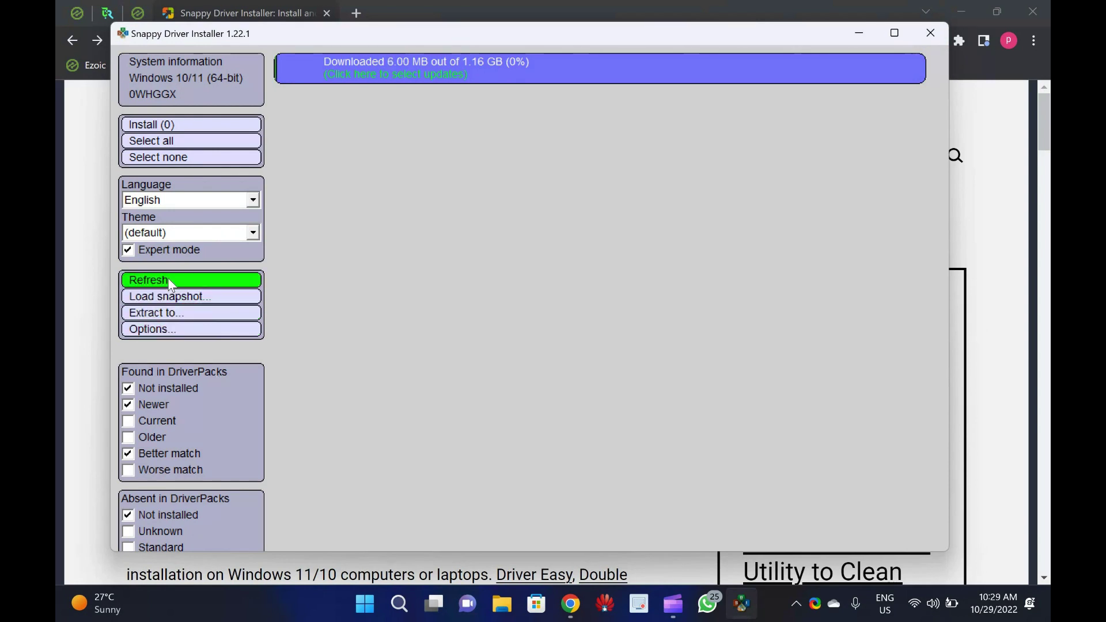
# Close Snappy Driver Installer and open the article's 'create a system restore point' link in a new tab
pyautogui.click(931, 33)
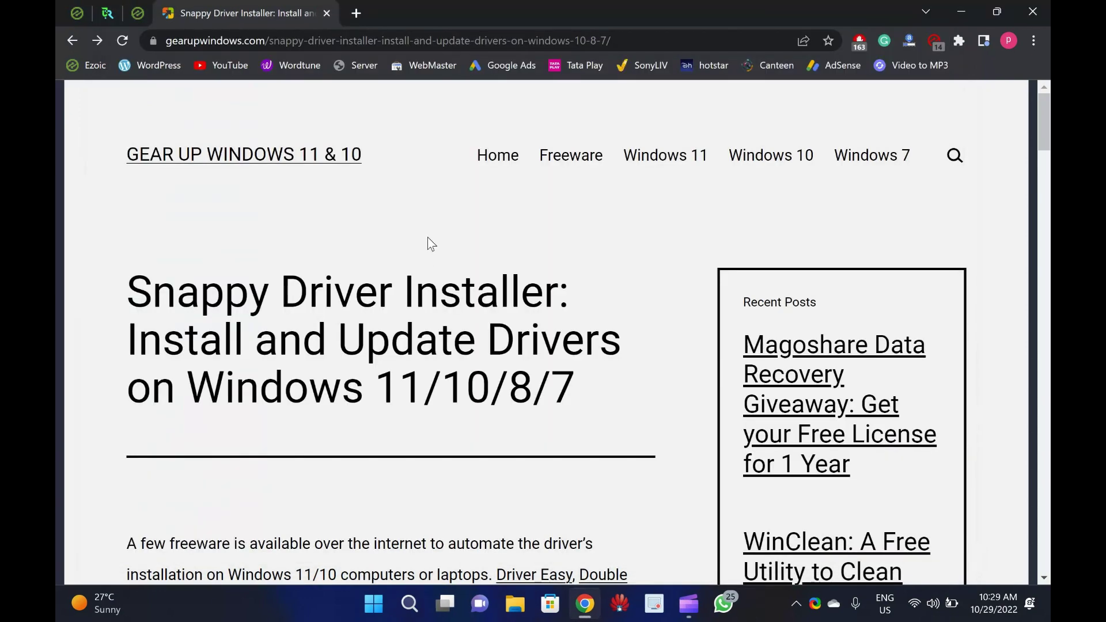
pyautogui.scroll(-15, 416, 268)
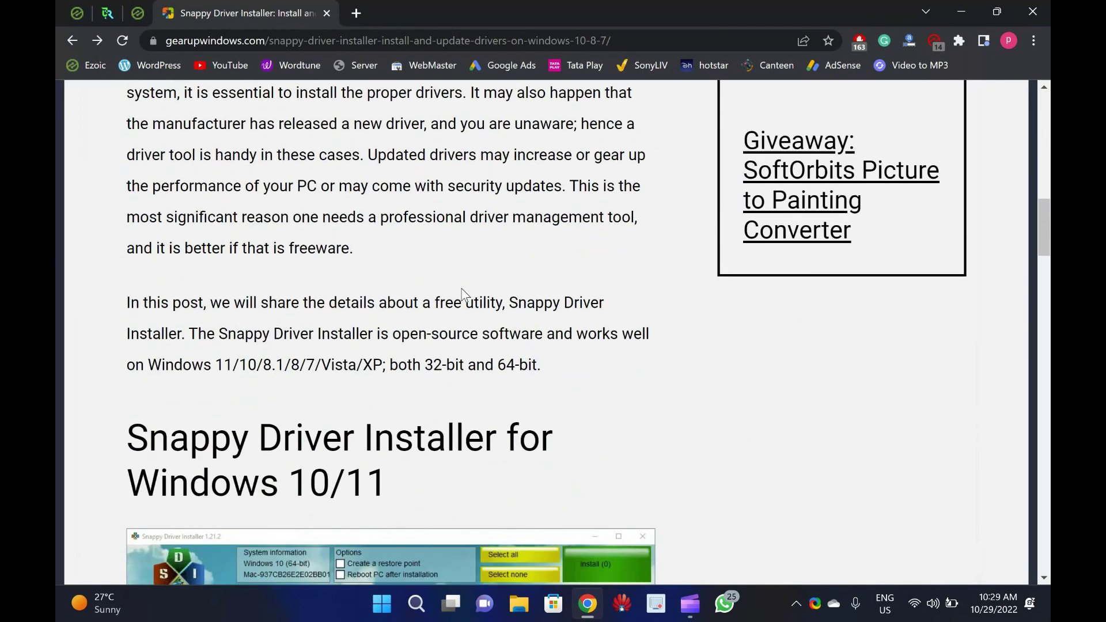
pyautogui.scroll(-3, 465, 293)
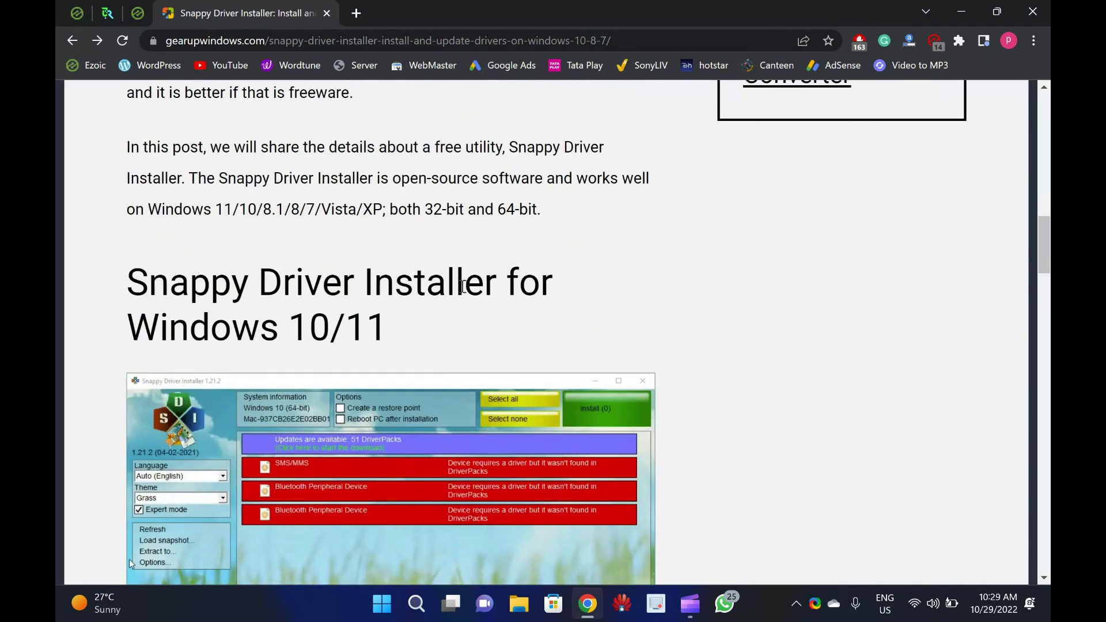
pyautogui.scroll(-5, 463, 286)
pyautogui.scroll(-4, 461, 285)
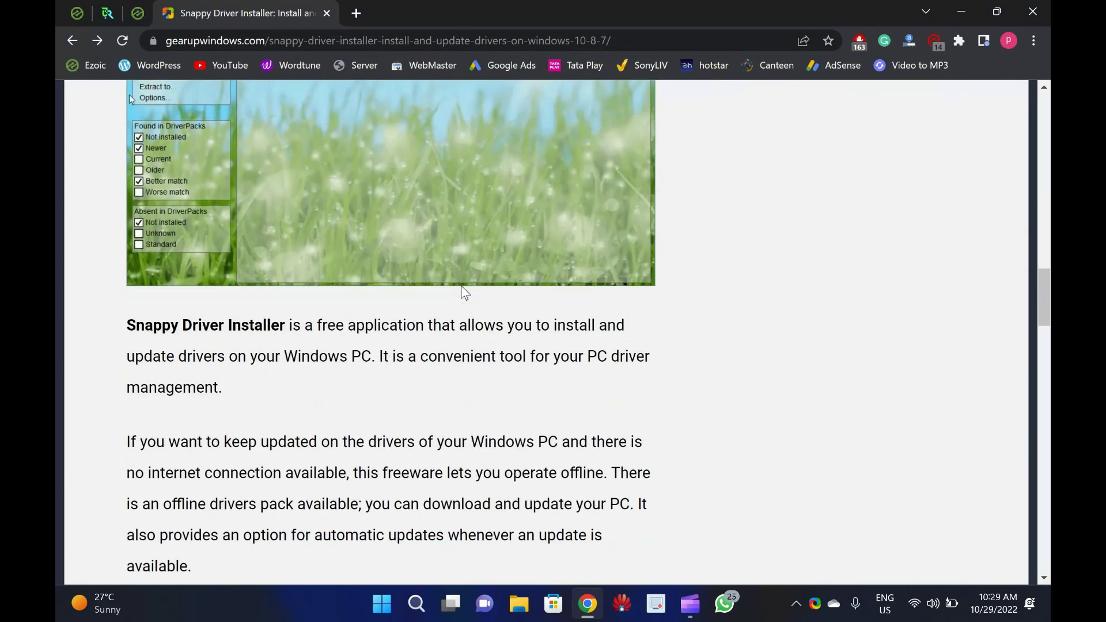
pyautogui.scroll(5, 461, 285)
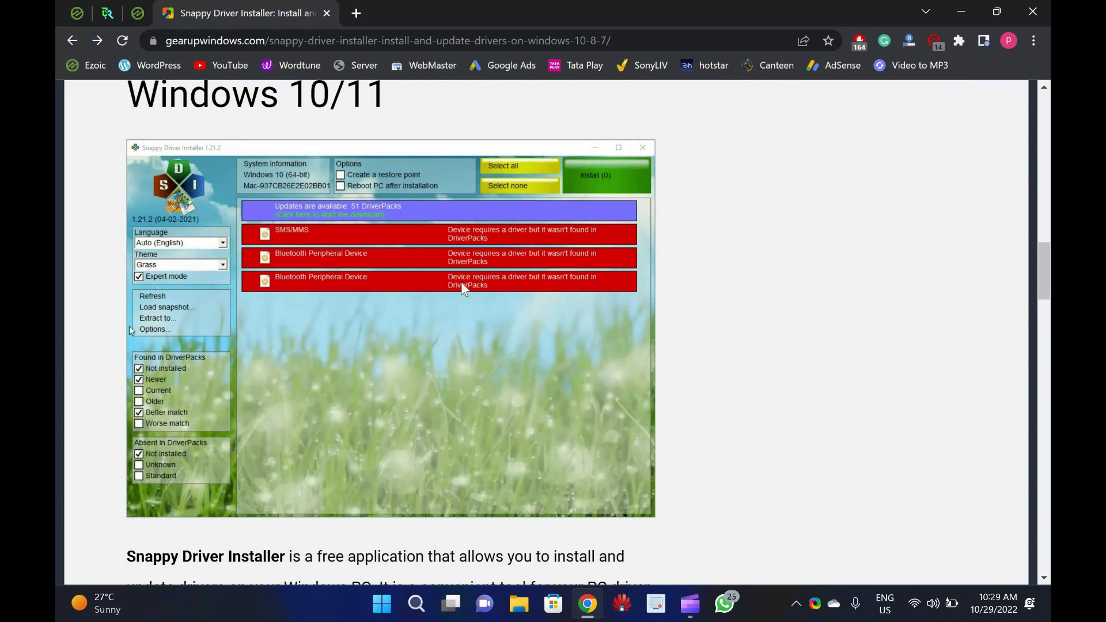
pyautogui.scroll(-6, 463, 288)
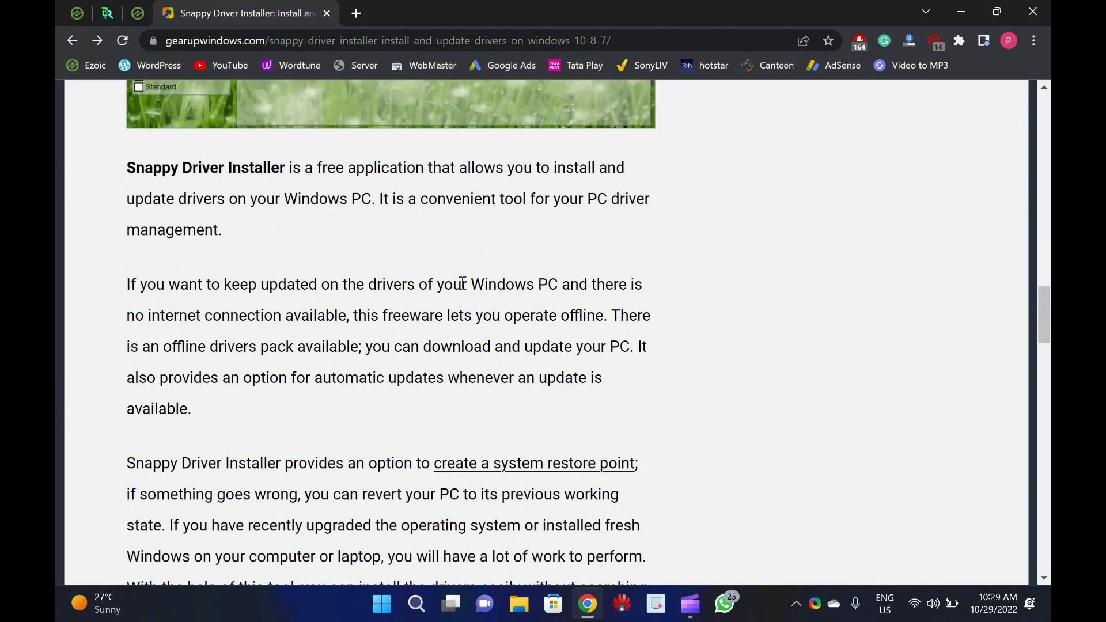
pyautogui.scroll(4, 463, 288)
pyautogui.scroll(-8, 461, 283)
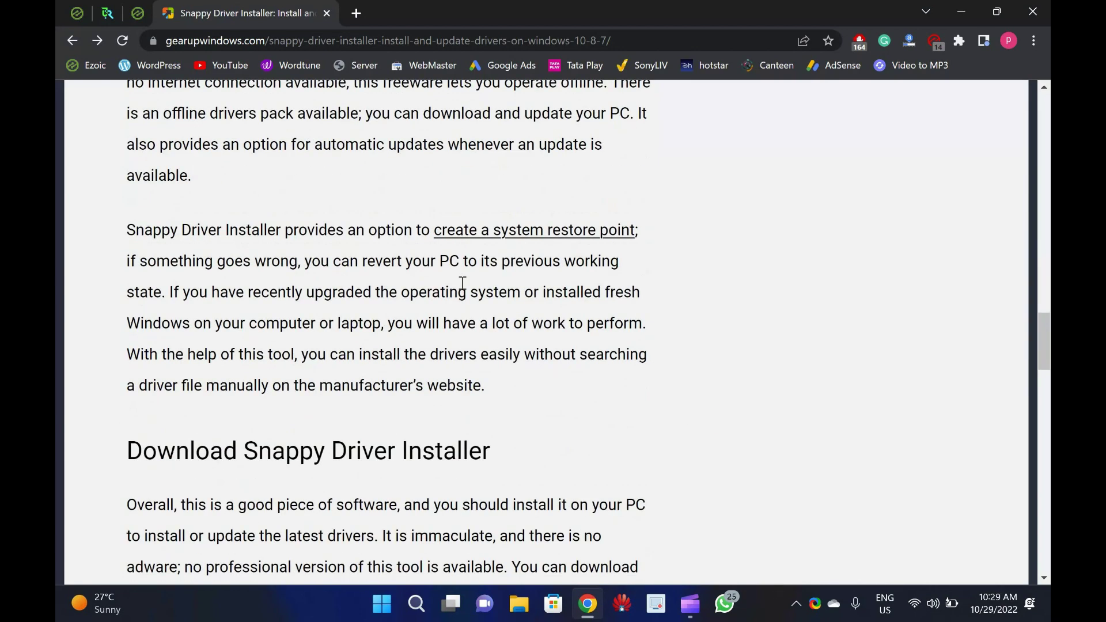
pyautogui.scroll(1, 463, 283)
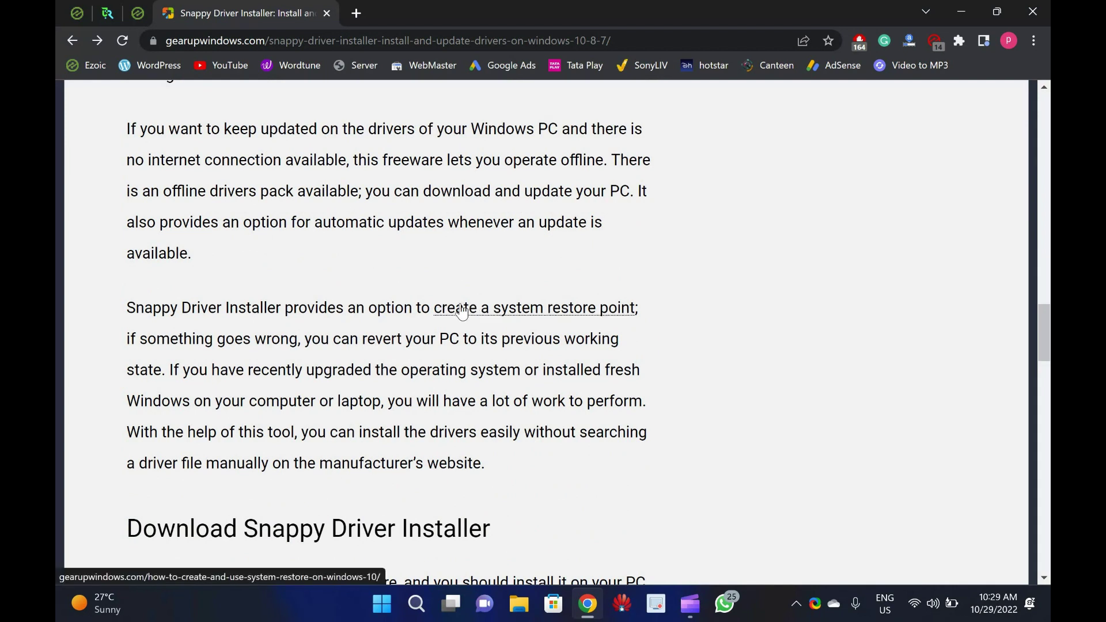
pyautogui.rightClick(461, 311)
pyautogui.click(519, 319)
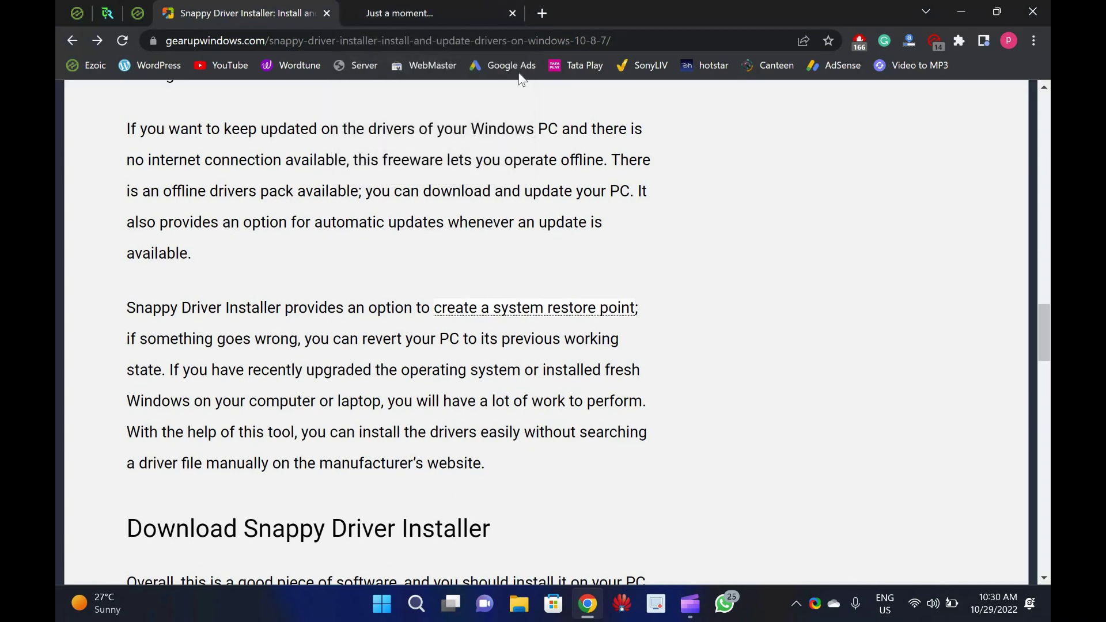
# Glance at the System Restore tab, then open the article's 'official website' link, sdi-tool.org, in a new tab
pyautogui.click(463, 8)
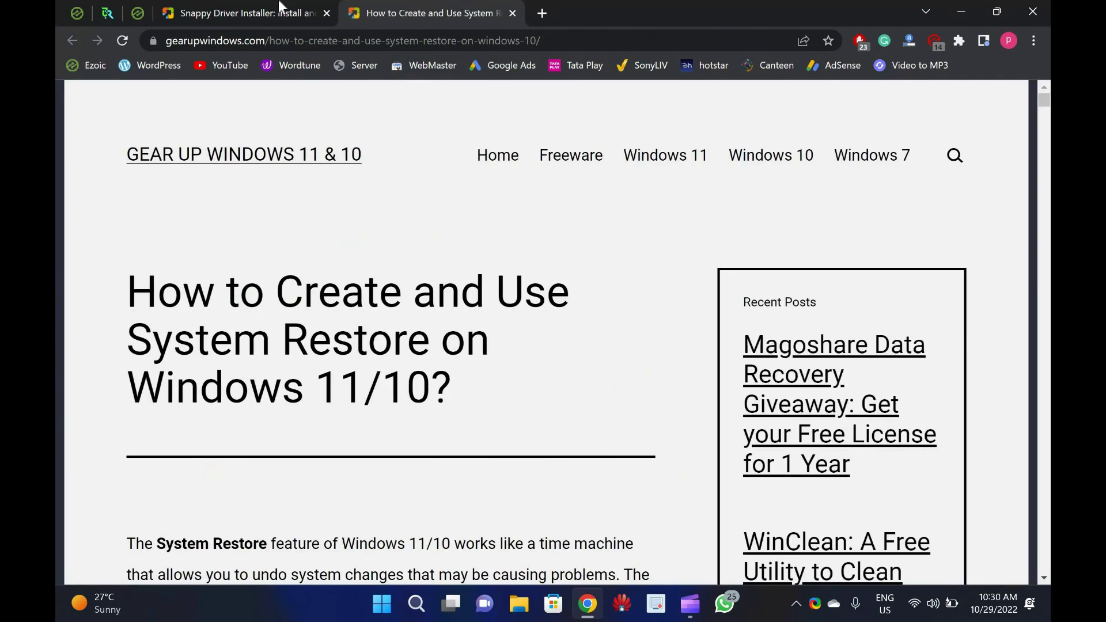
pyautogui.hotkey('ctrl', 'shift', 'Tab')
pyautogui.scroll(-6, 56, 360)
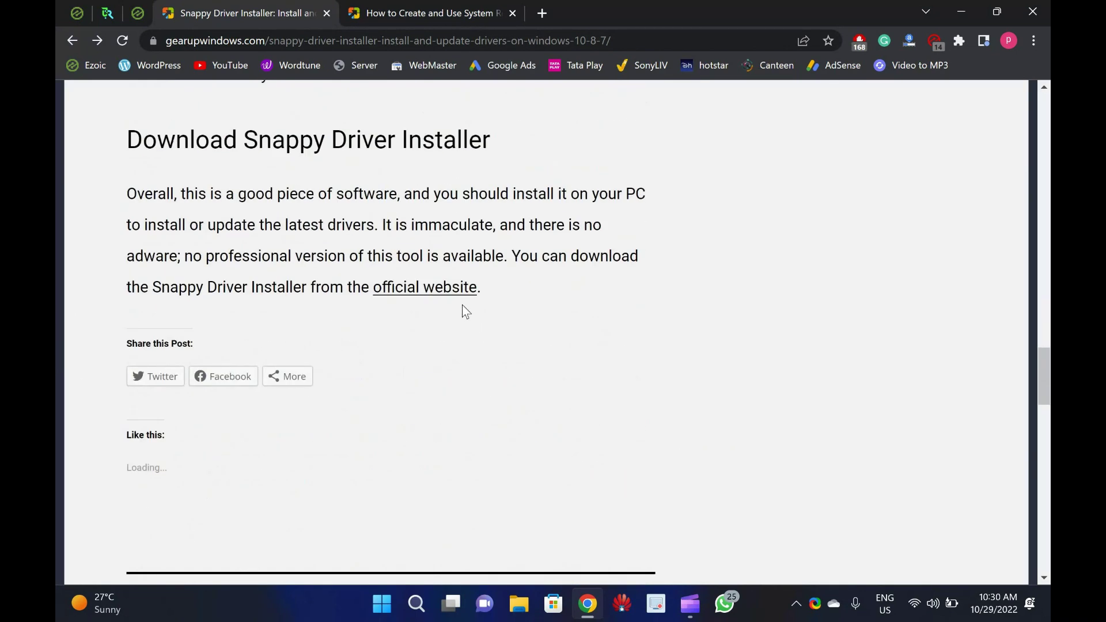
pyautogui.rightClick(483, 307)
pyautogui.click(484, 310)
pyautogui.click(579, 8)
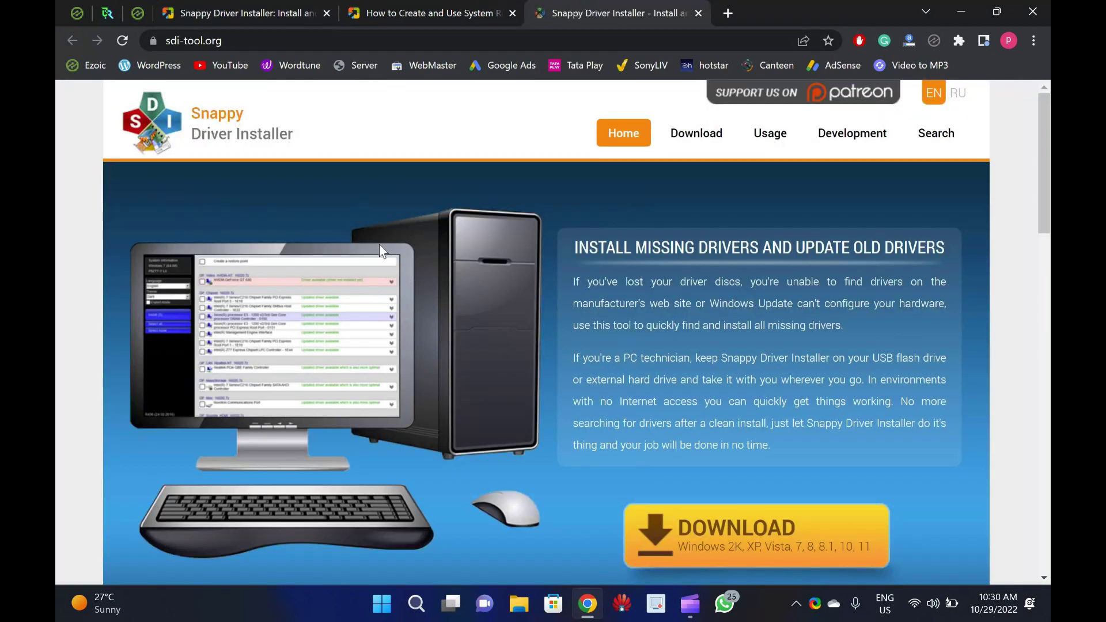
pyautogui.scroll(-1, 379, 244)
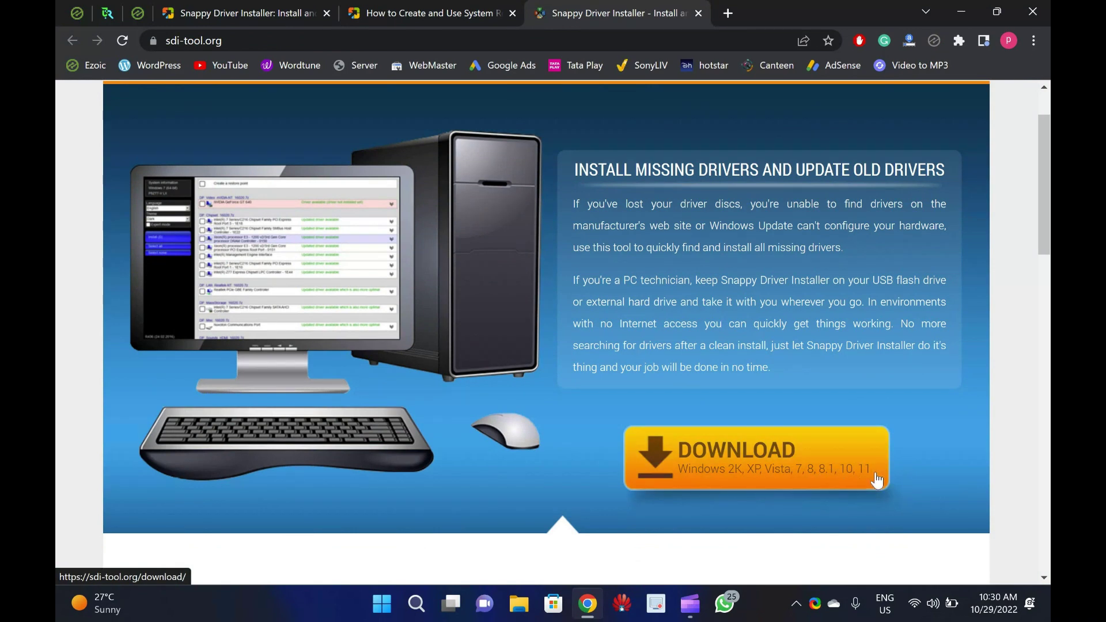
# Scroll the System Restore guide to 'How to Enable System Restore Point', then switch to the sdi-tool.org tab
pyautogui.click(404, 13)
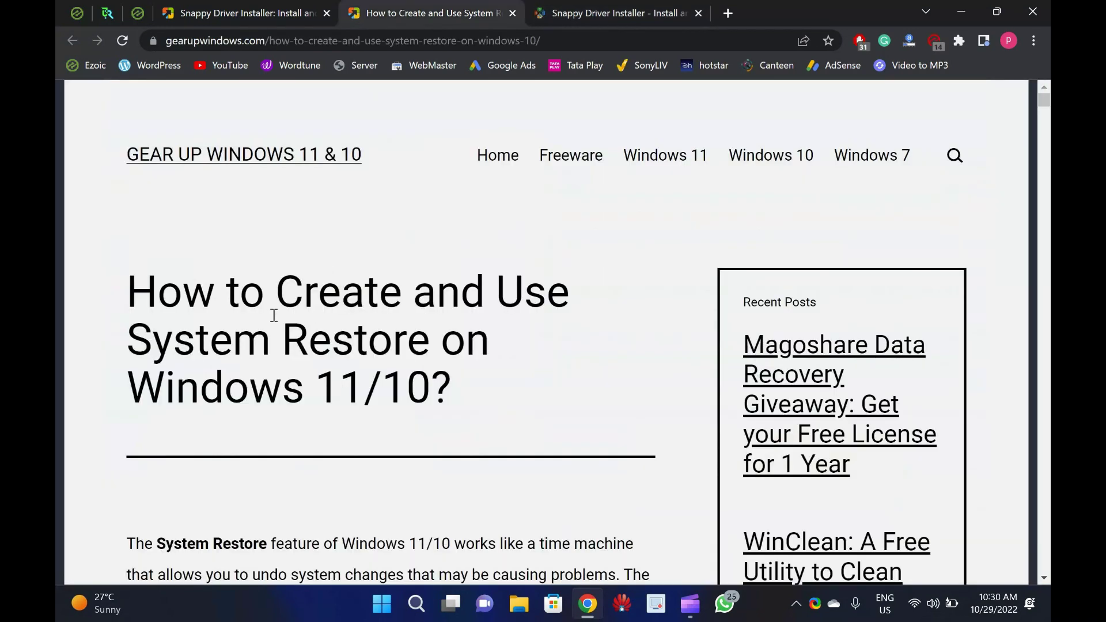
pyautogui.scroll(-18, 225, 316)
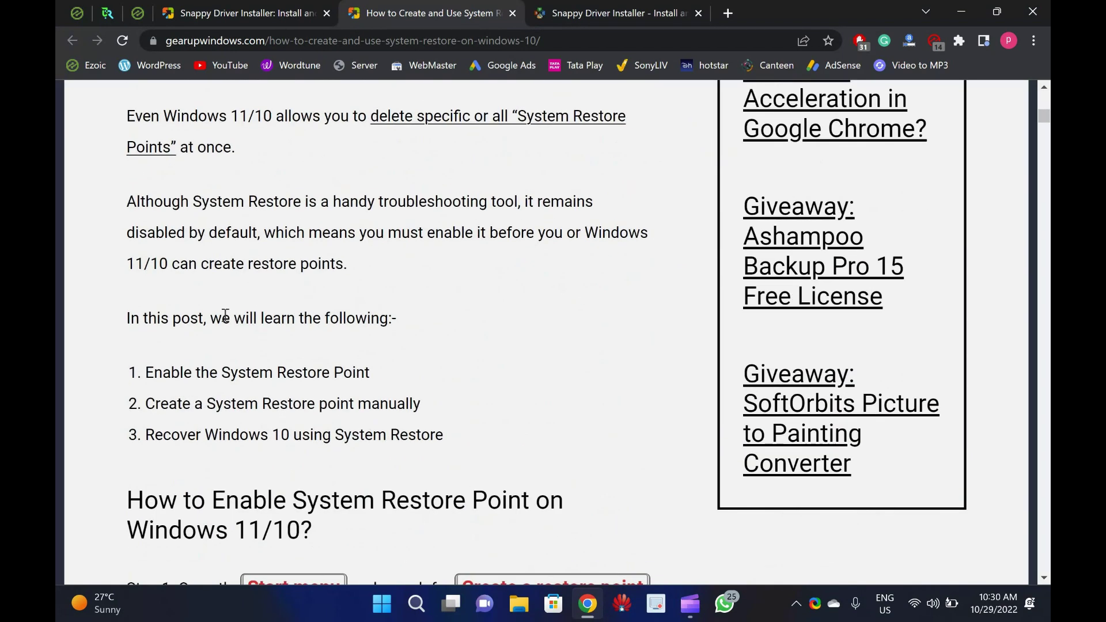
pyautogui.scroll(-1, 225, 316)
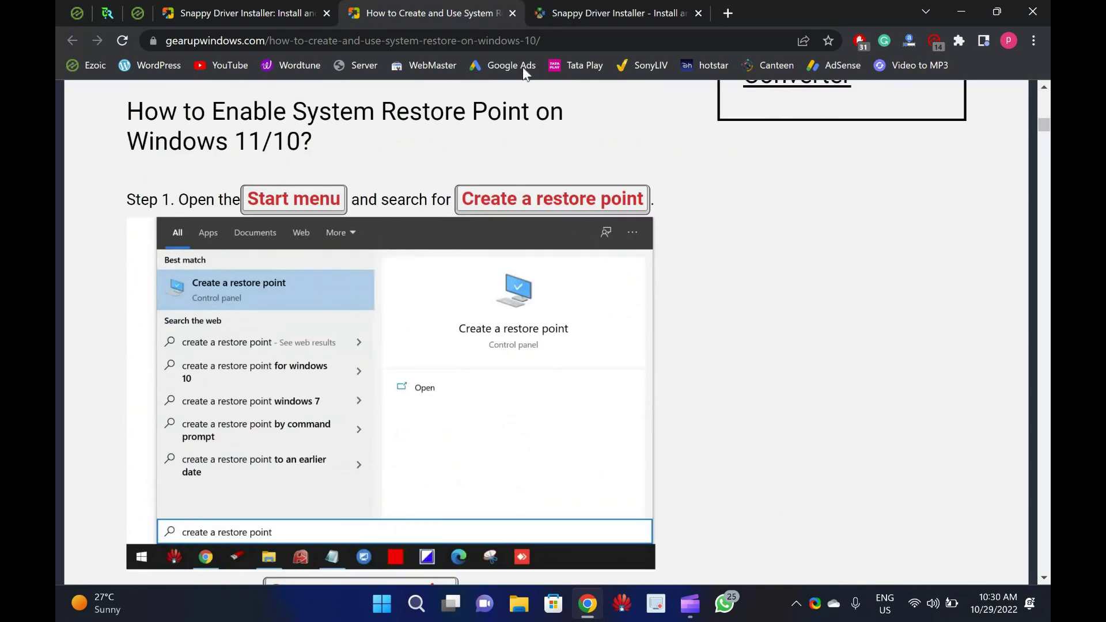
pyautogui.scroll(10, 490, 177)
pyautogui.click(638, 11)
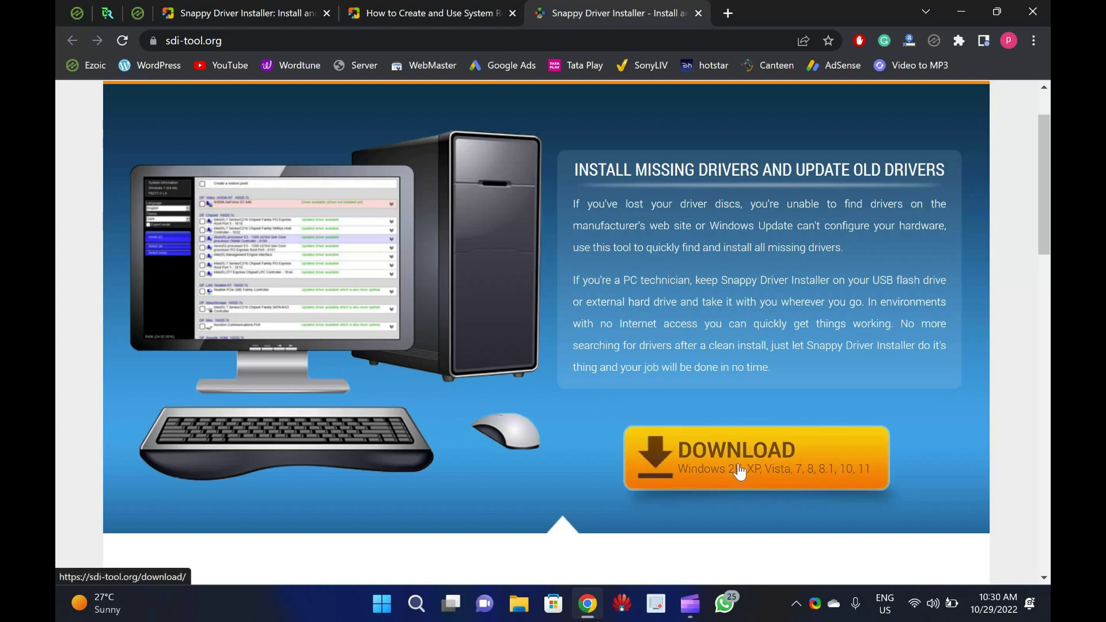
# Scroll through sdi-tool.org, close its tab and return to the Snappy article
pyautogui.scroll(-3, 741, 469)
pyautogui.scroll(-3, 741, 469)
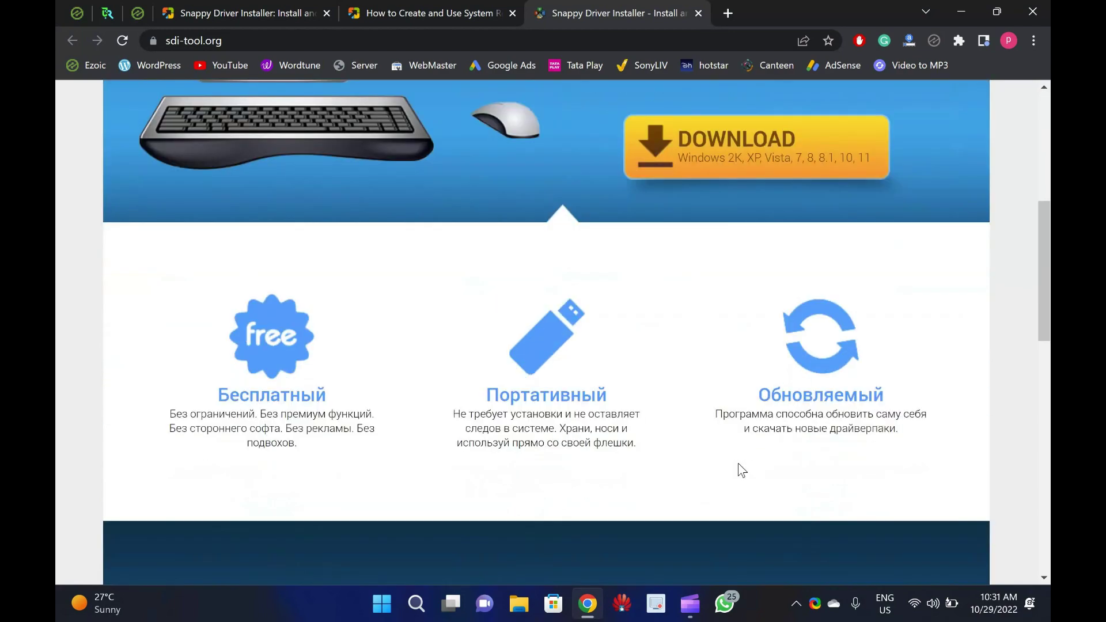
pyautogui.scroll(-6, 741, 470)
pyautogui.scroll(-4, 740, 470)
pyautogui.scroll(15, 739, 469)
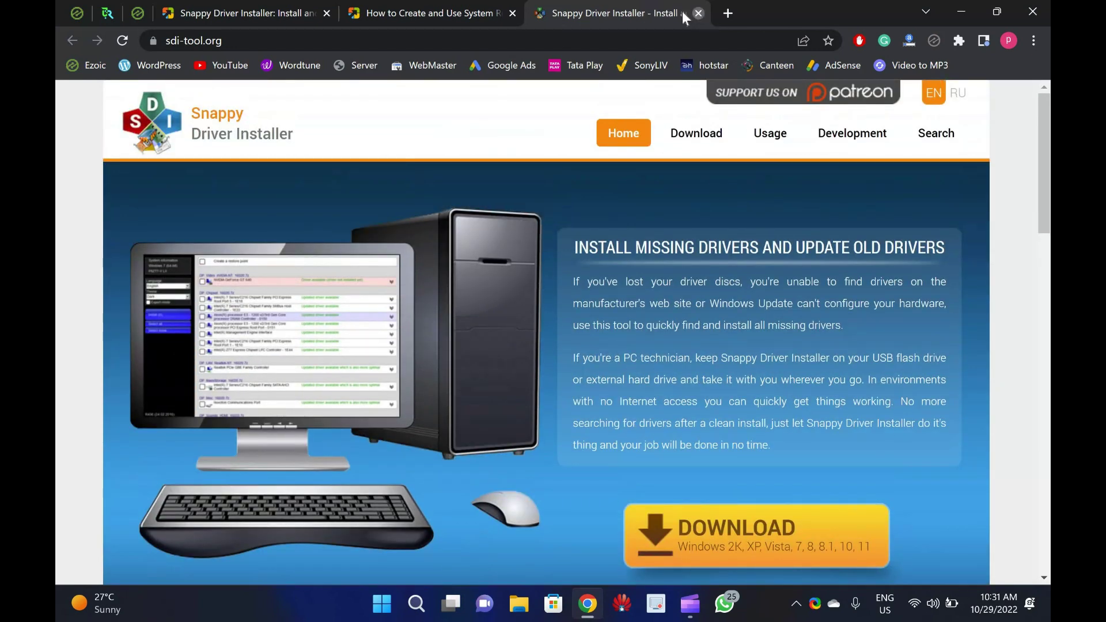
pyautogui.click(697, 12)
pyautogui.click(253, 13)
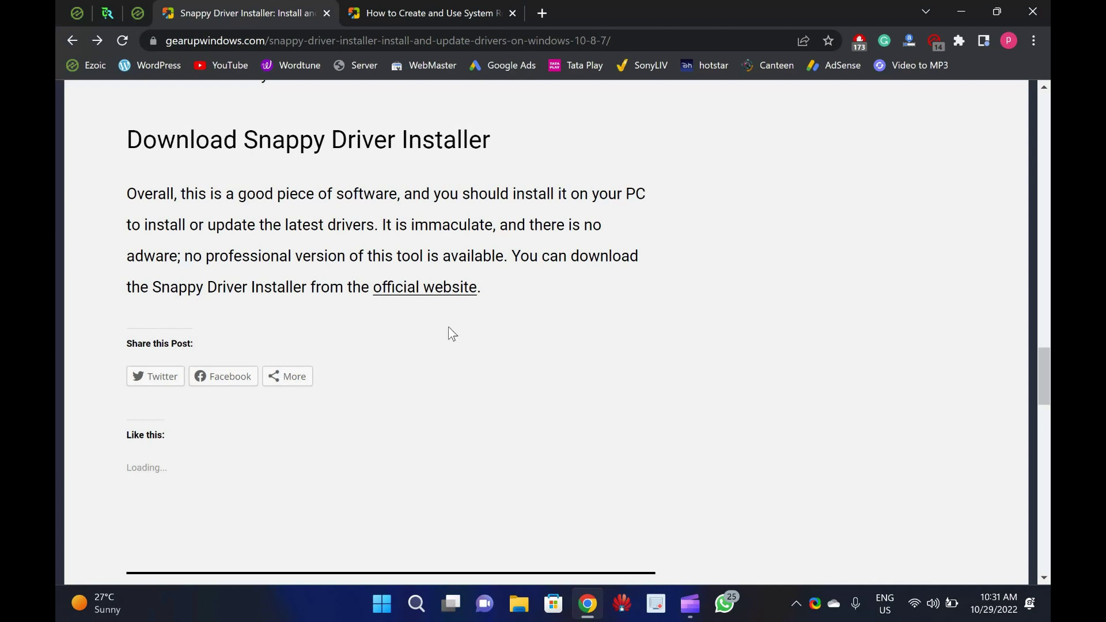
# Reopen the 'official website' link in a new tab and switch to sdi-tool.org
pyautogui.rightClick(432, 295)
pyautogui.click(461, 306)
pyautogui.hotkey('ctrl', '9')
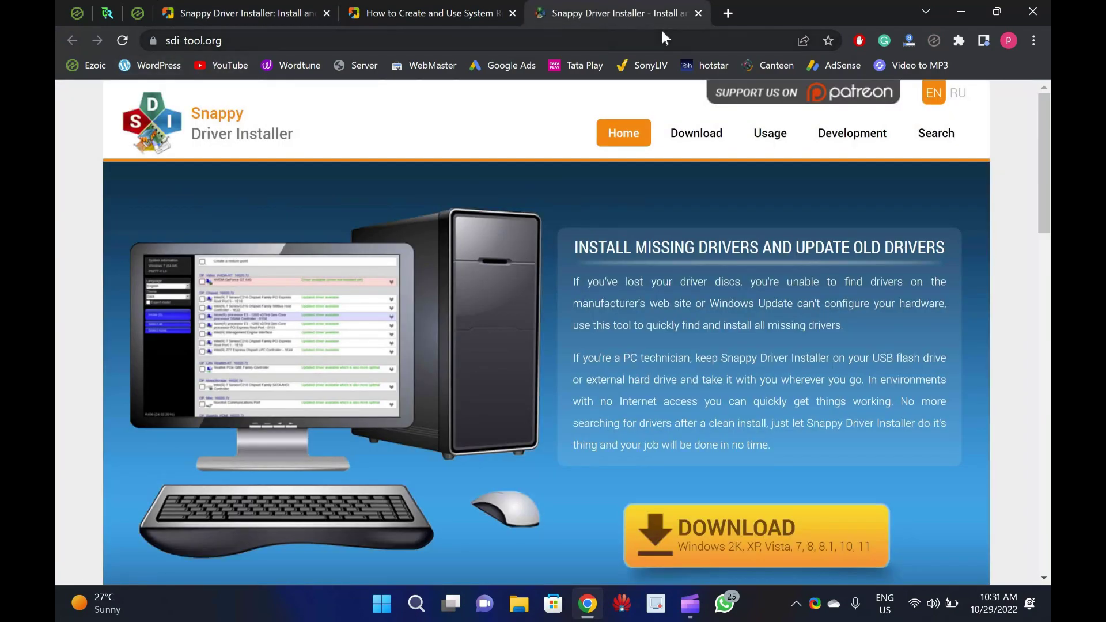